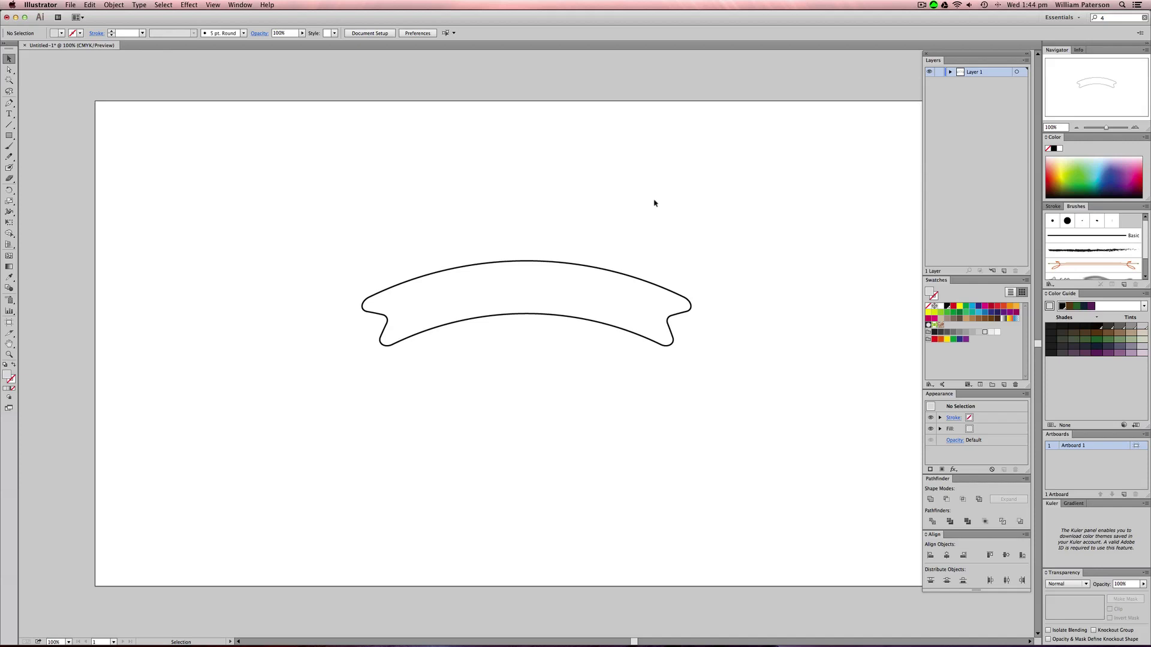
- Move the arched banner slightly up and to the left on the artboard
drag(658, 195, 628, 173)
drag(736, 234, 721, 202)
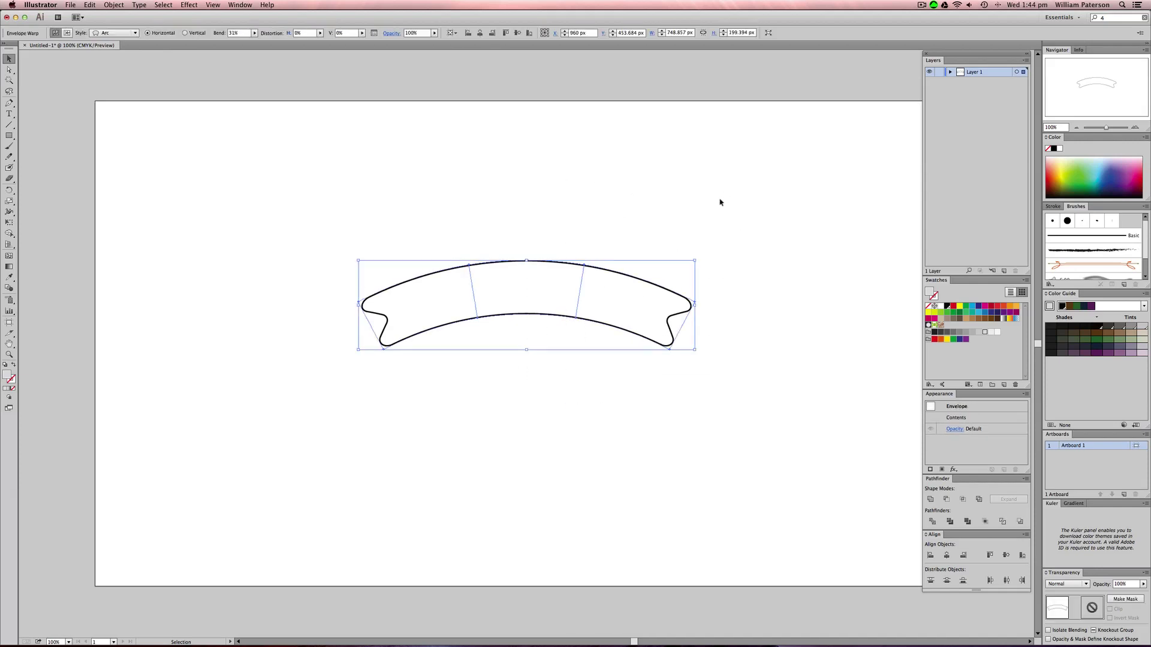
click(720, 202)
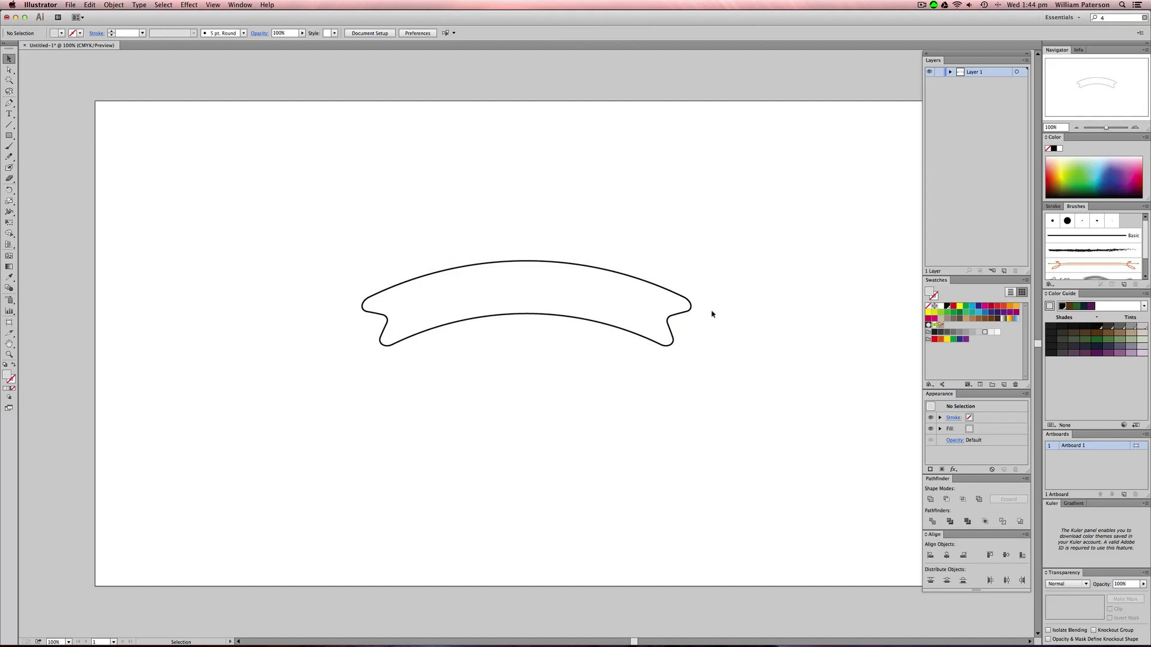
drag(602, 407, 724, 237)
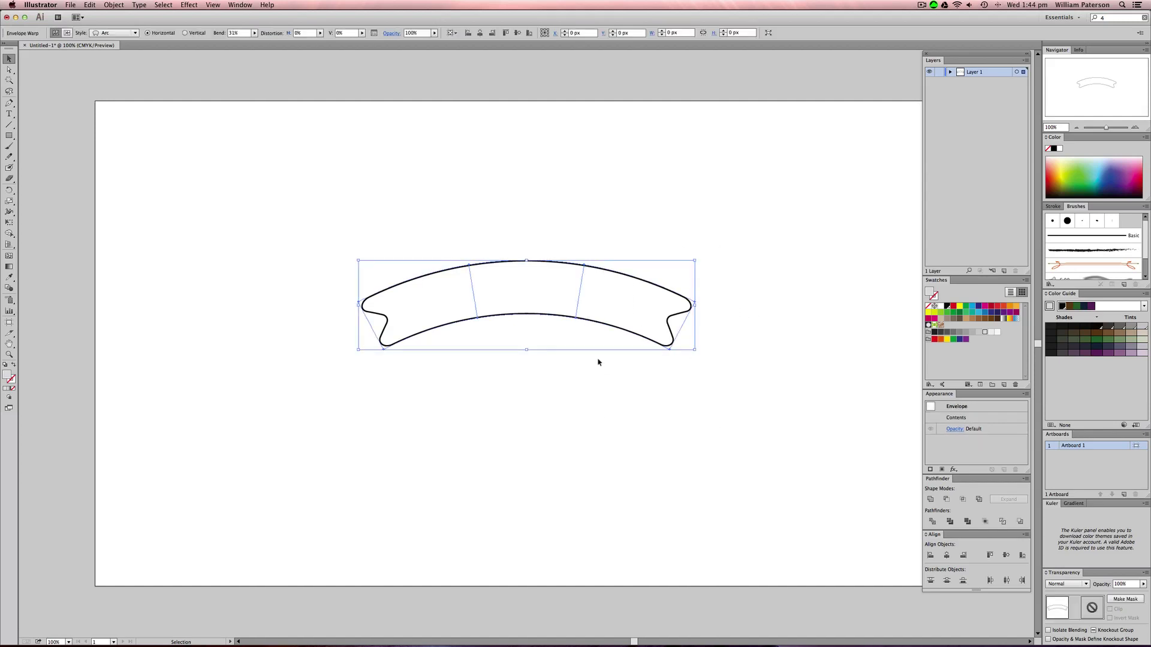
drag(616, 311, 601, 300)
click(717, 208)
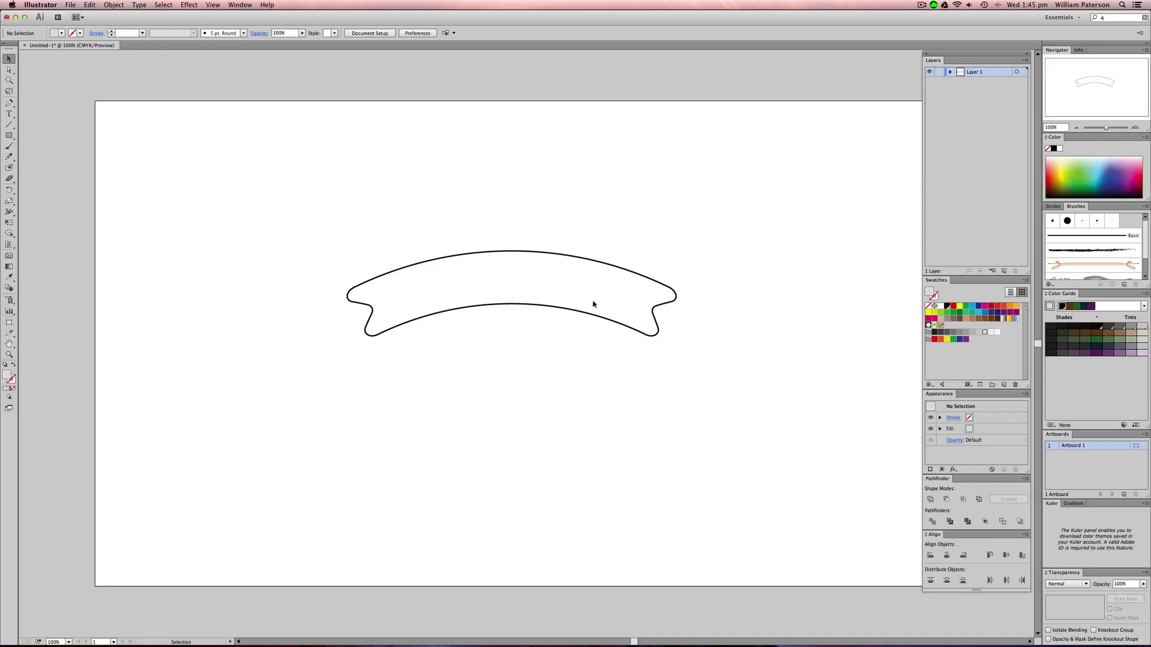
- Add the text "SLAB TEXT" below the banner and enlarge it to about 68 pt
key(t)
click(454, 405)
text(S)
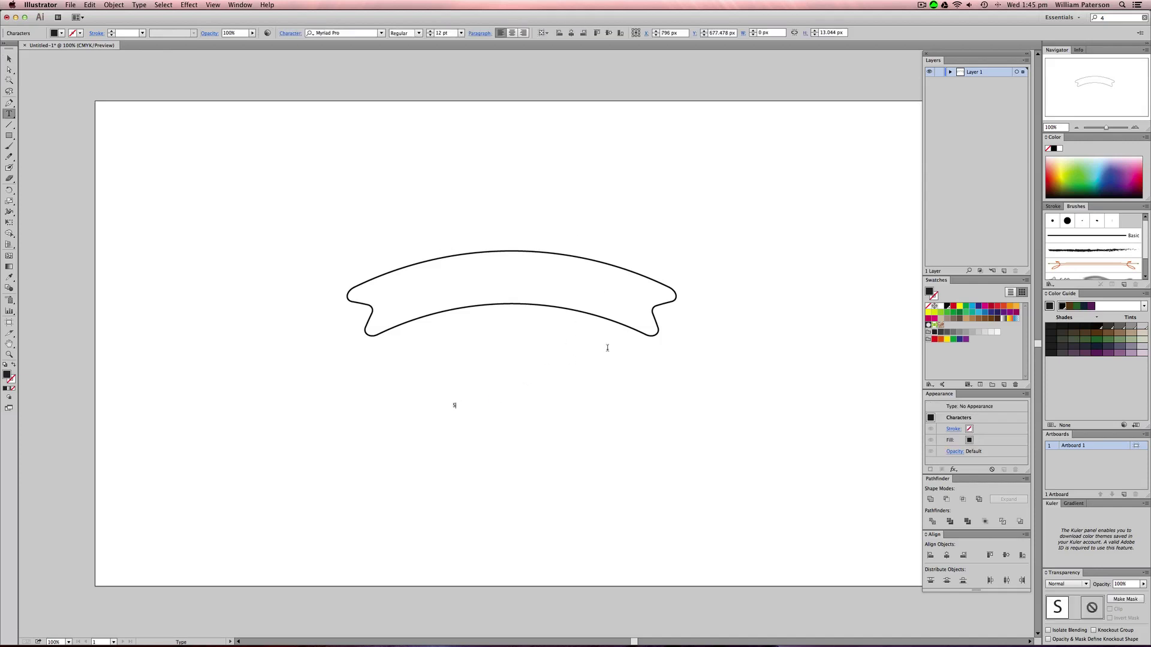
text(LAB TEXT)
key(Escape)
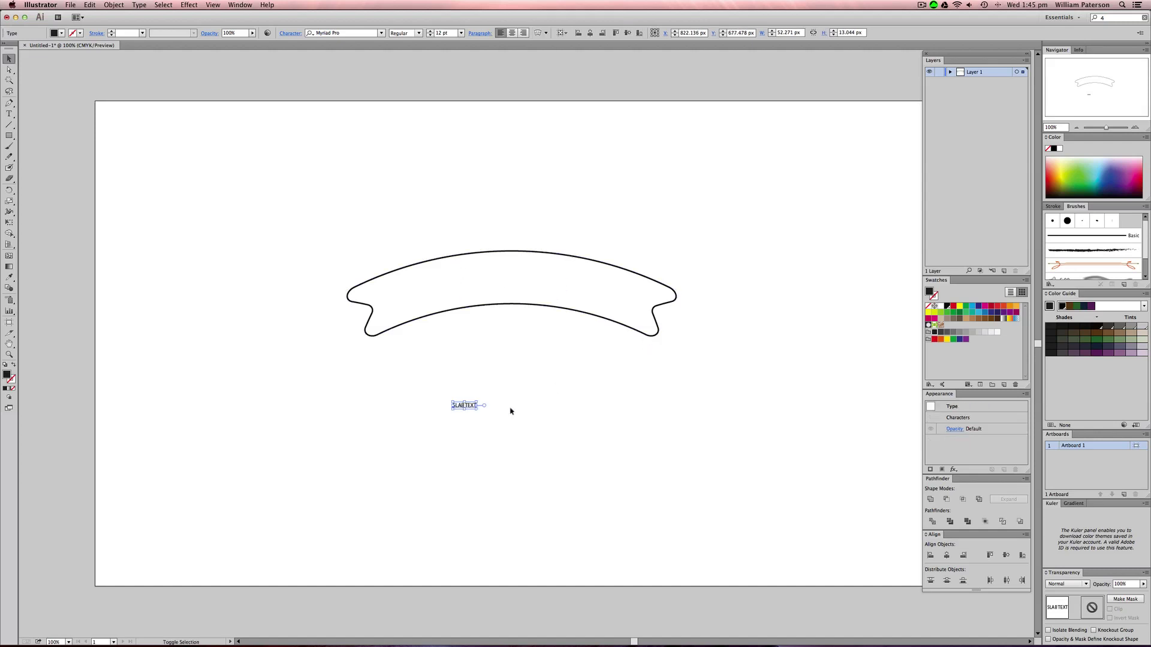
drag(478, 409, 539, 362)
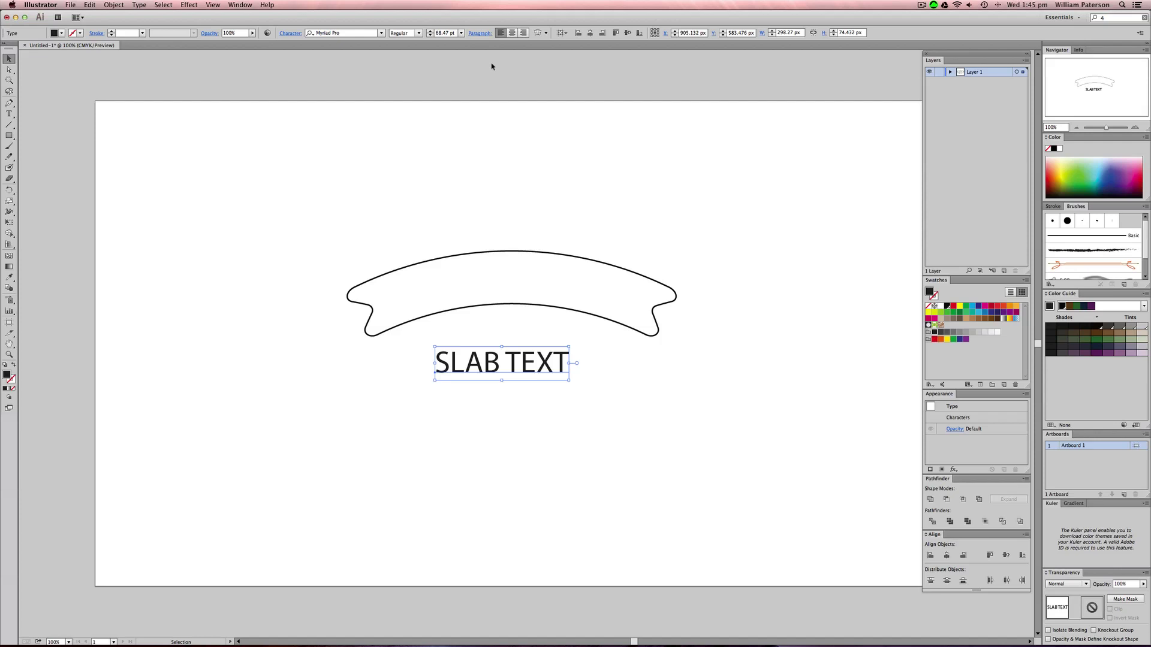
- Set the SLAB TEXT font to Brandon Grotesque Black and move the text onto the banner
drag(353, 33, 178, 83)
text(BRAN)
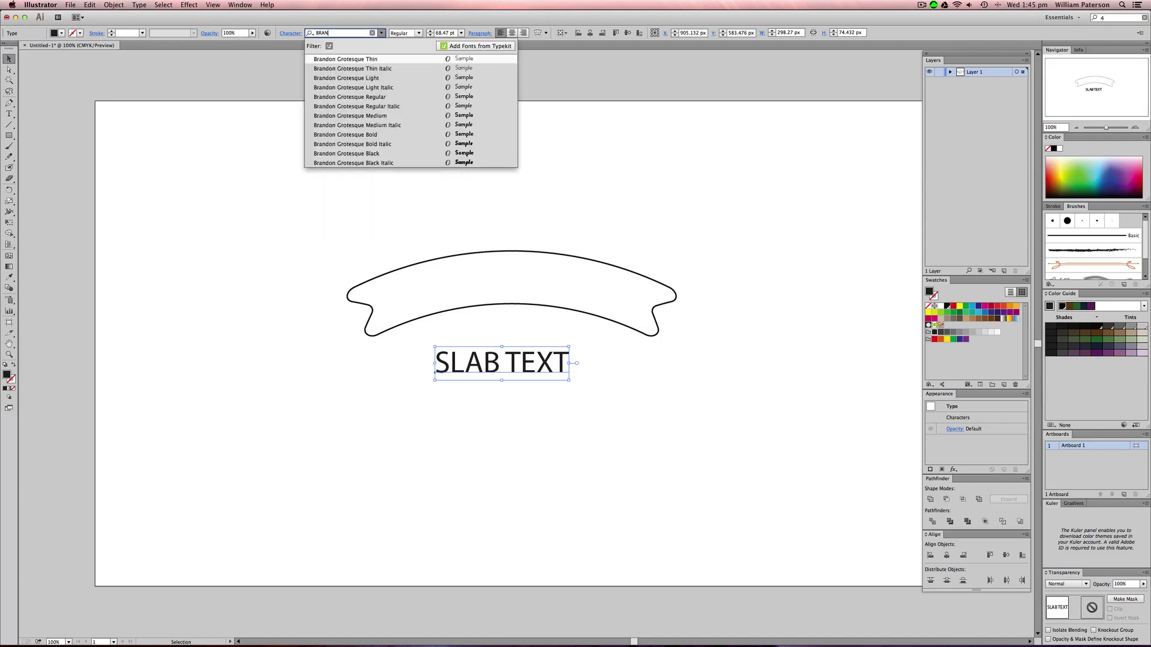
click(473, 153)
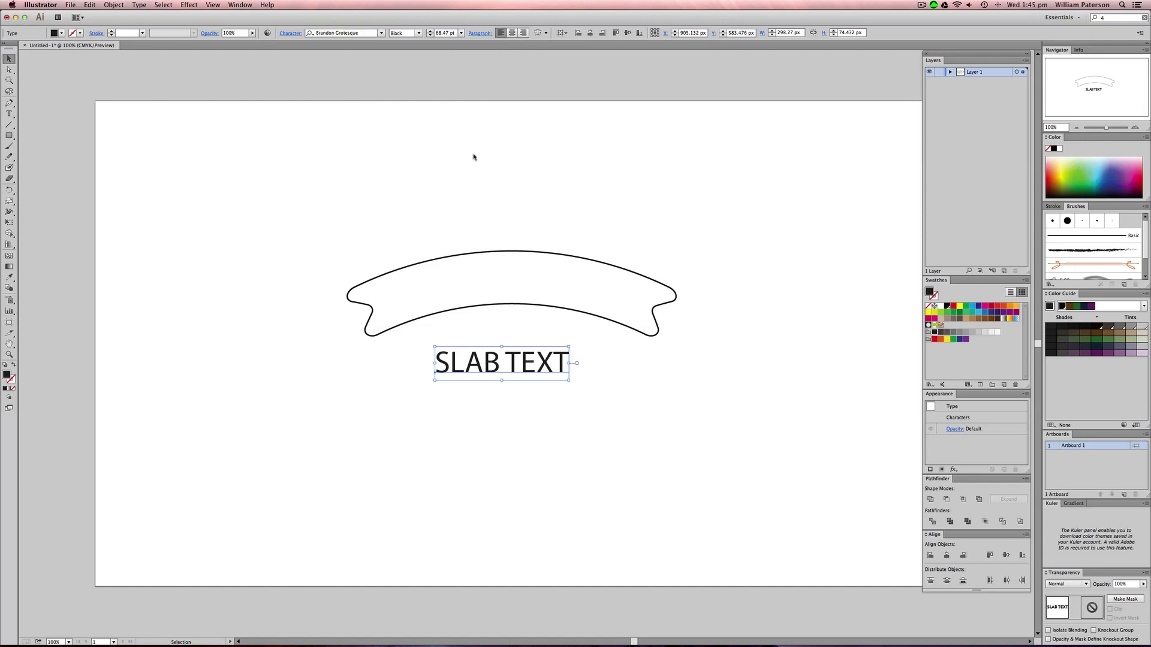
drag(588, 366, 581, 289)
- Change the text's font to Abraham Lincoln and reposition it in the middle of the banner
click(361, 32)
text(AB)
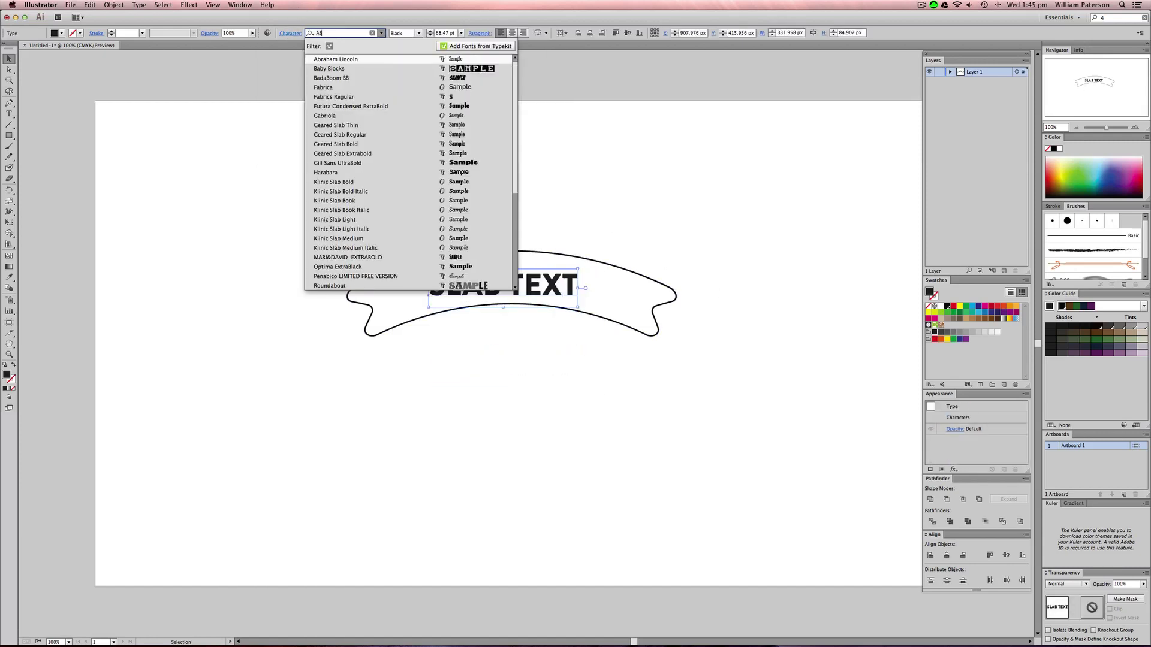
key(Return)
drag(488, 295, 540, 290)
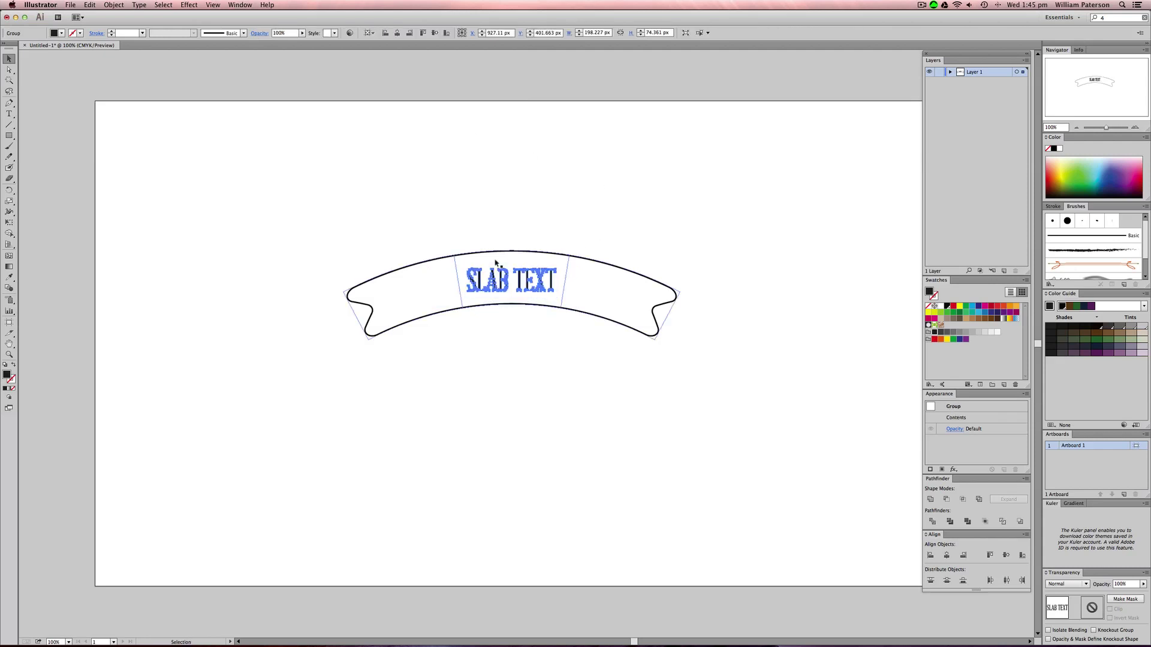
- Widen the letter spacing of the whole SLAB TEXT line in five increments
key(t)
triple_click(532, 280)
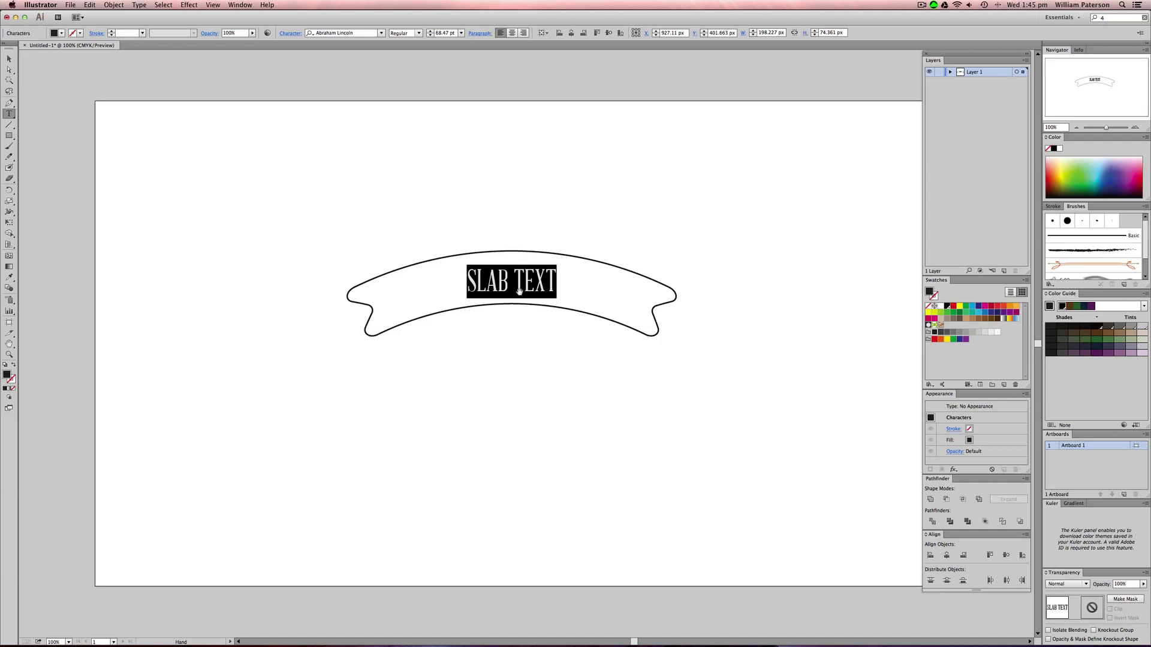
key(alt+Right)
key(alt+Right)
key(alt+Right)
key(alt+Right)
key(alt+Right)
key(Escape)
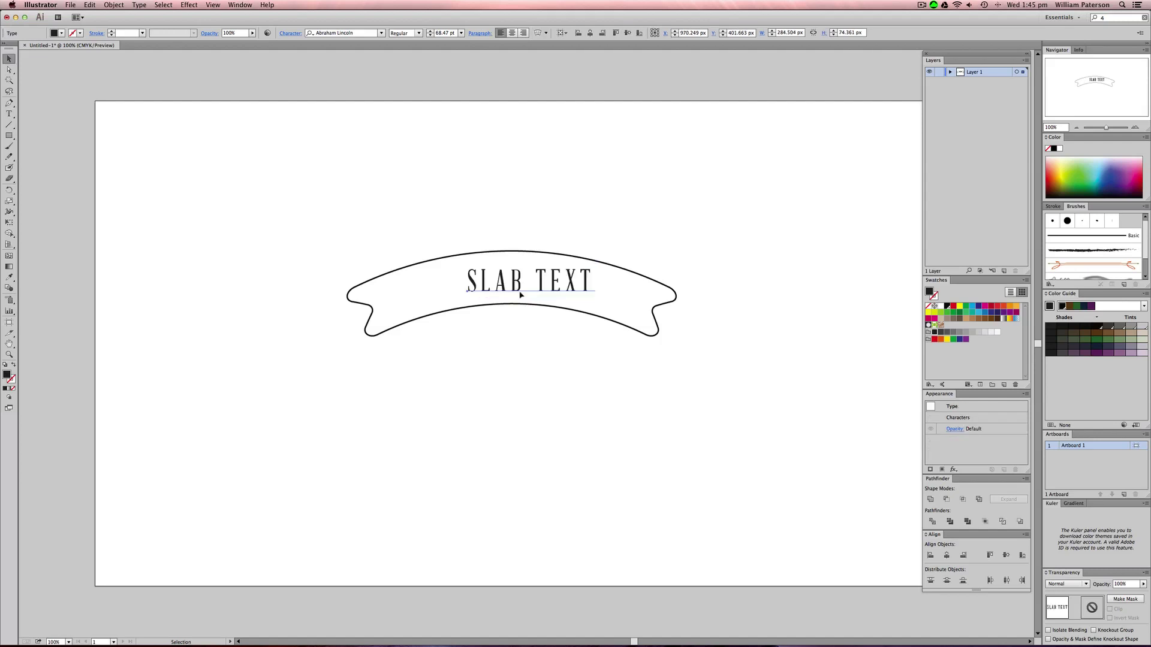
- Recentre the SLAB TEXT line in the banner and convert it to outlines
drag(567, 268, 540, 271)
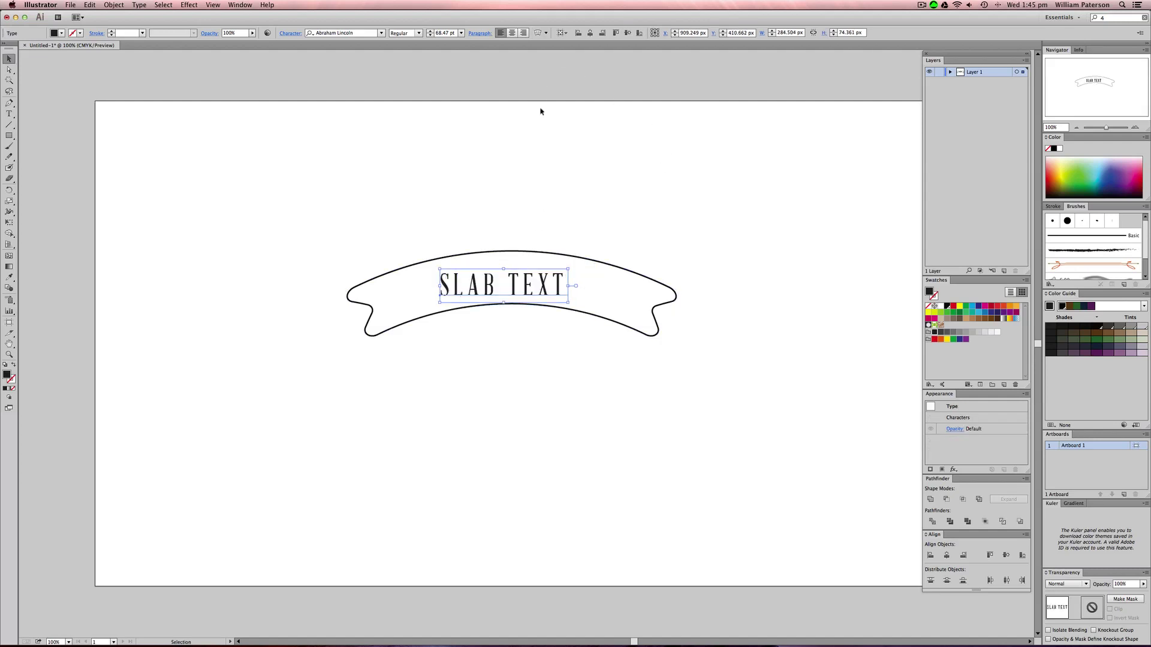
key(shift+super+o)
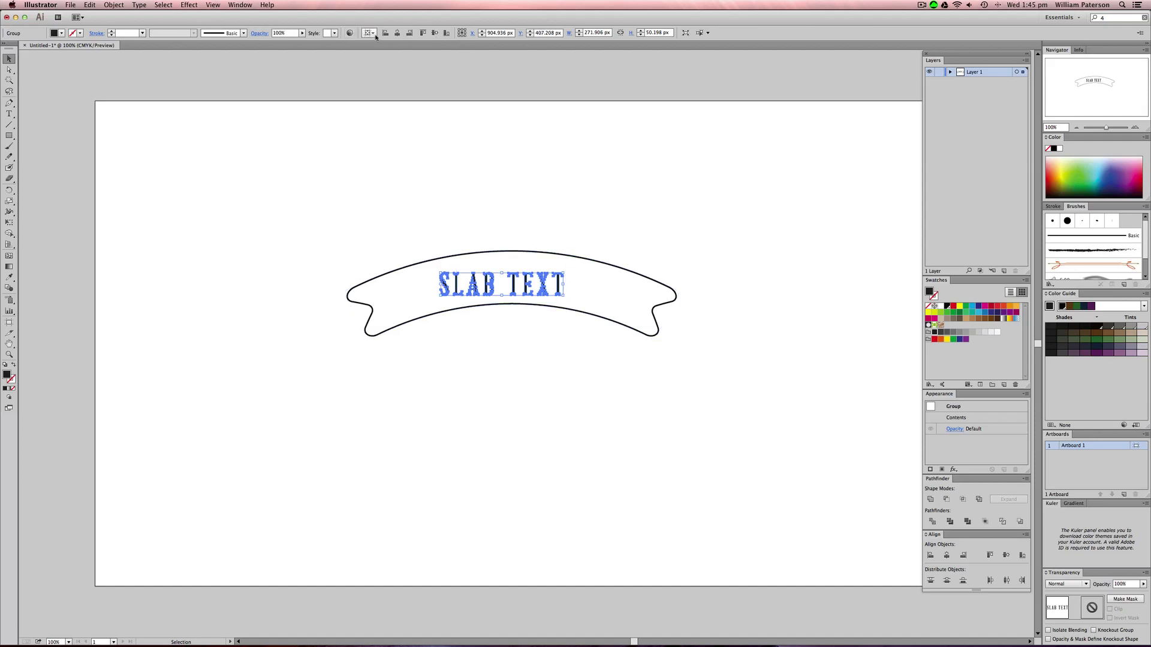
click(113, 5)
mouse_move(147, 199)
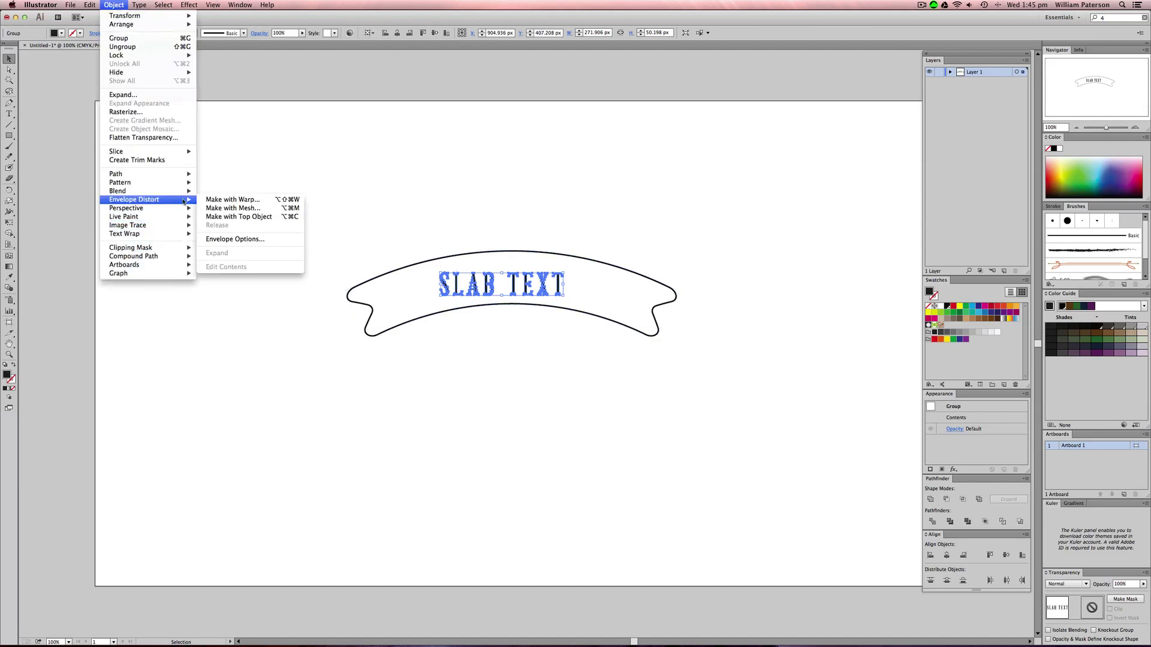
click(243, 202)
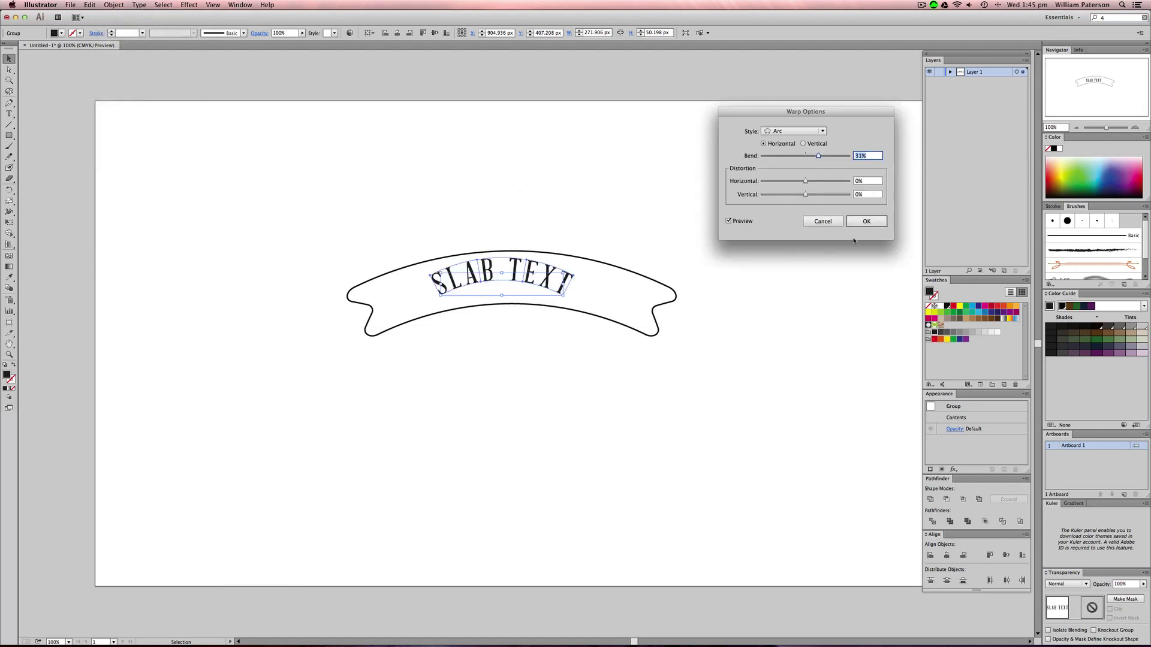
click(830, 221)
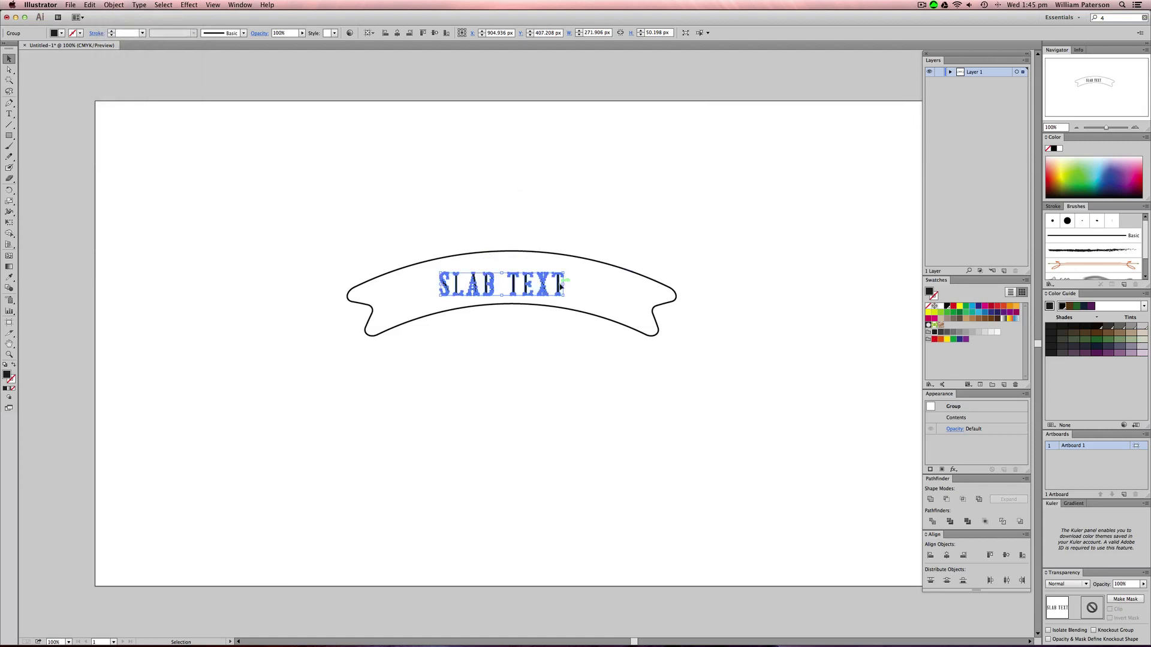
- Enlarge the outlined text proportionally to about 470 px wide and reposition it over the middle of the banner
drag(564, 272, 608, 264)
click(584, 282)
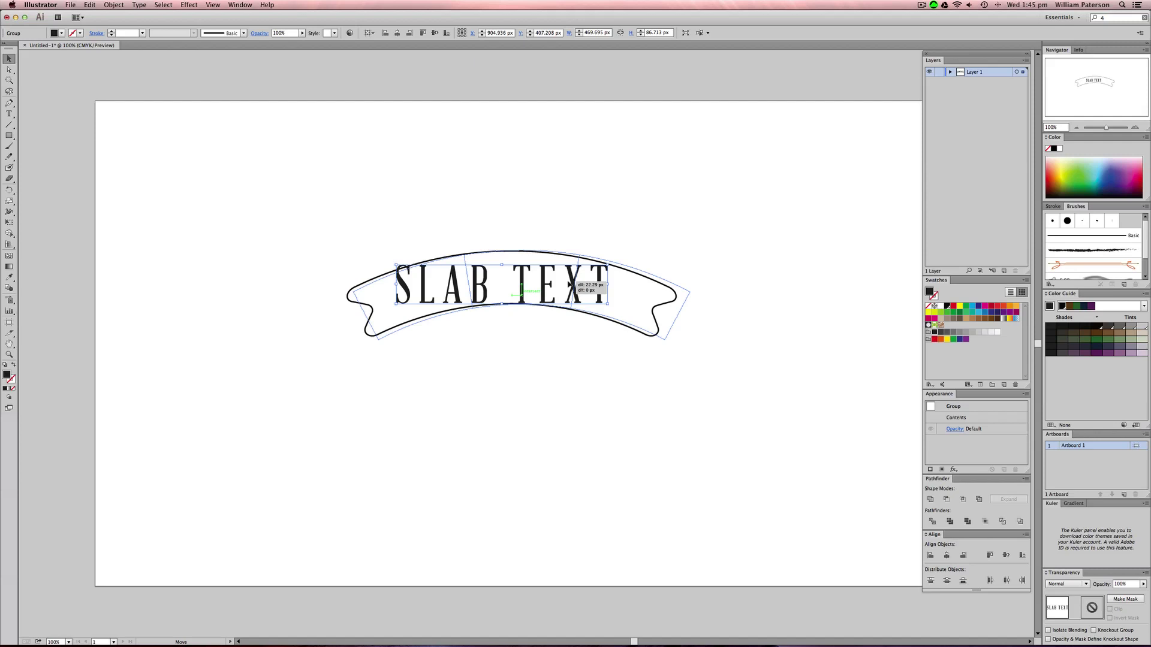
key(super+z)
key(super+z)
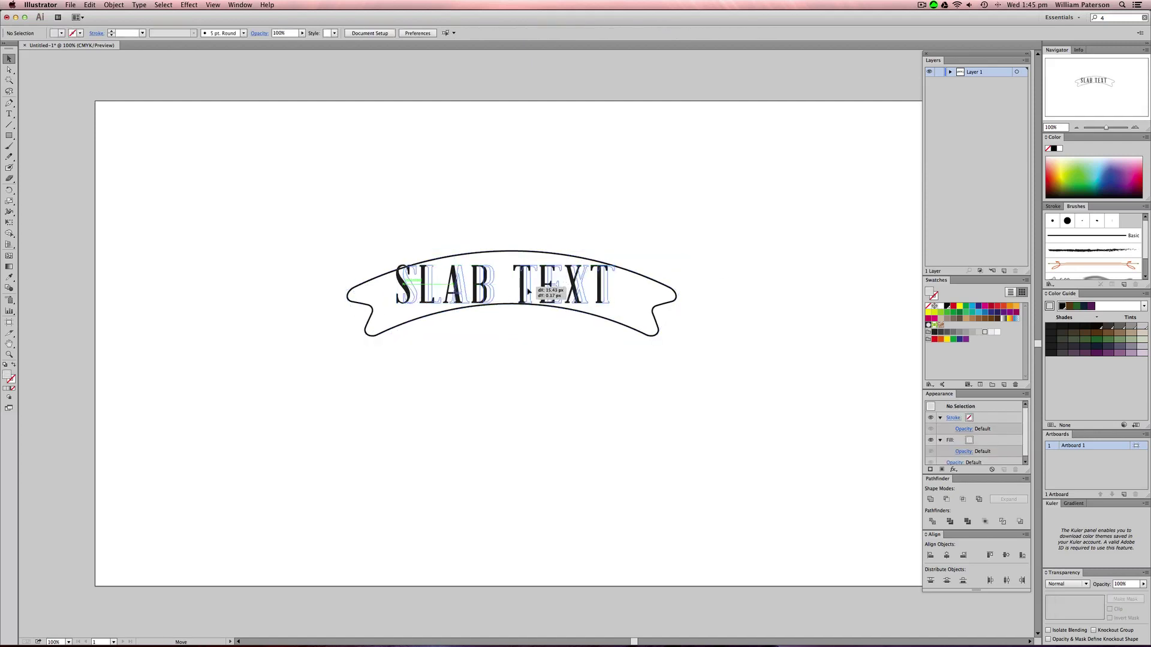
- Apply a horizontal Arc envelope warp with 31% bend to the outlined text and move it down inside the banner
click(114, 4)
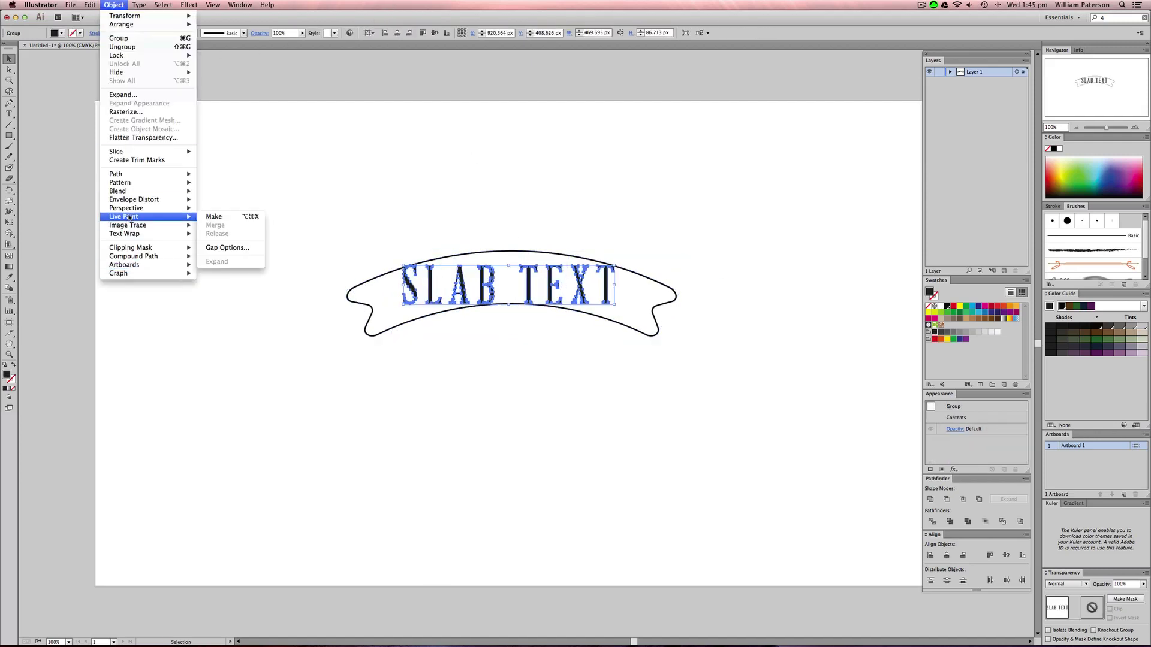
mouse_move(170, 201)
click(232, 199)
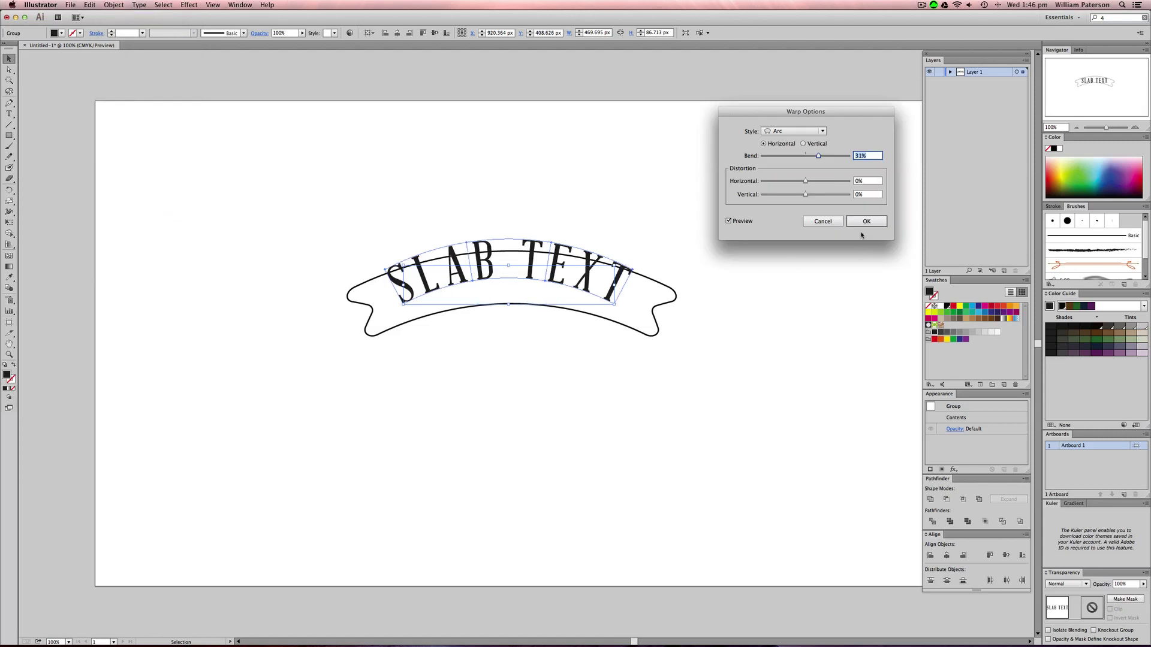
key(Return)
drag(589, 280, 589, 296)
click(555, 363)
click(556, 365)
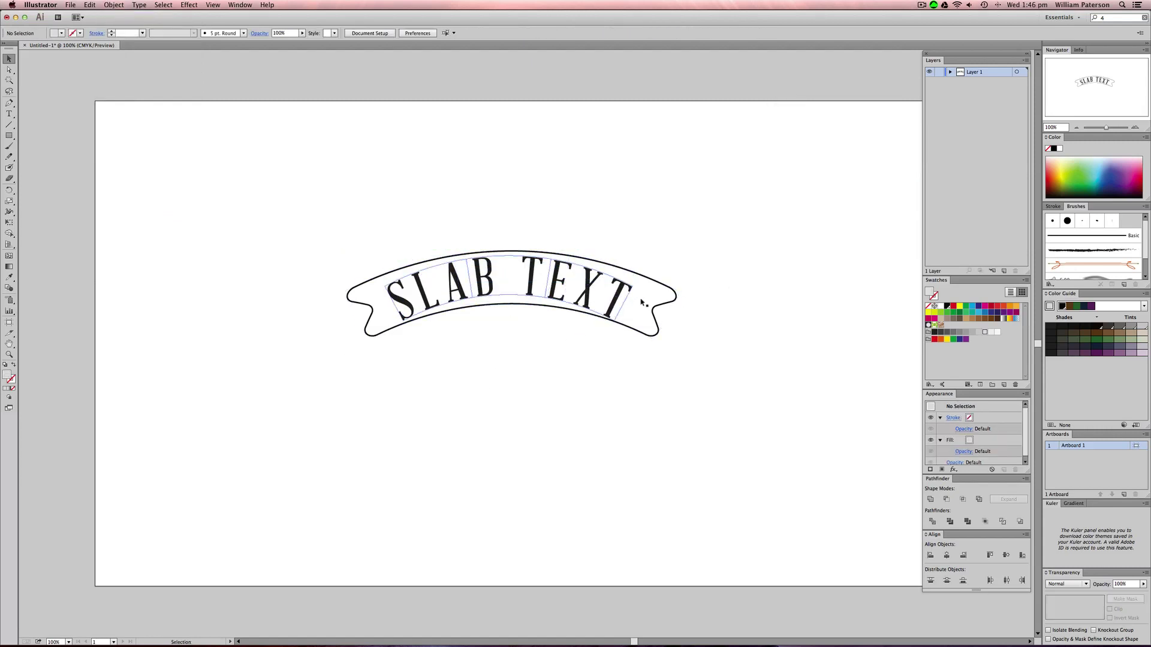
mouse_move(713, 285)
mouse_down()
mouse_move(642, 371)
mouse_move(732, 229)
mouse_move(644, 371)
mouse_move(637, 386)
mouse_move(716, 249)
mouse_move(643, 395)
mouse_move(720, 246)
mouse_up()
drag(717, 220, 640, 376)
click(344, 362)
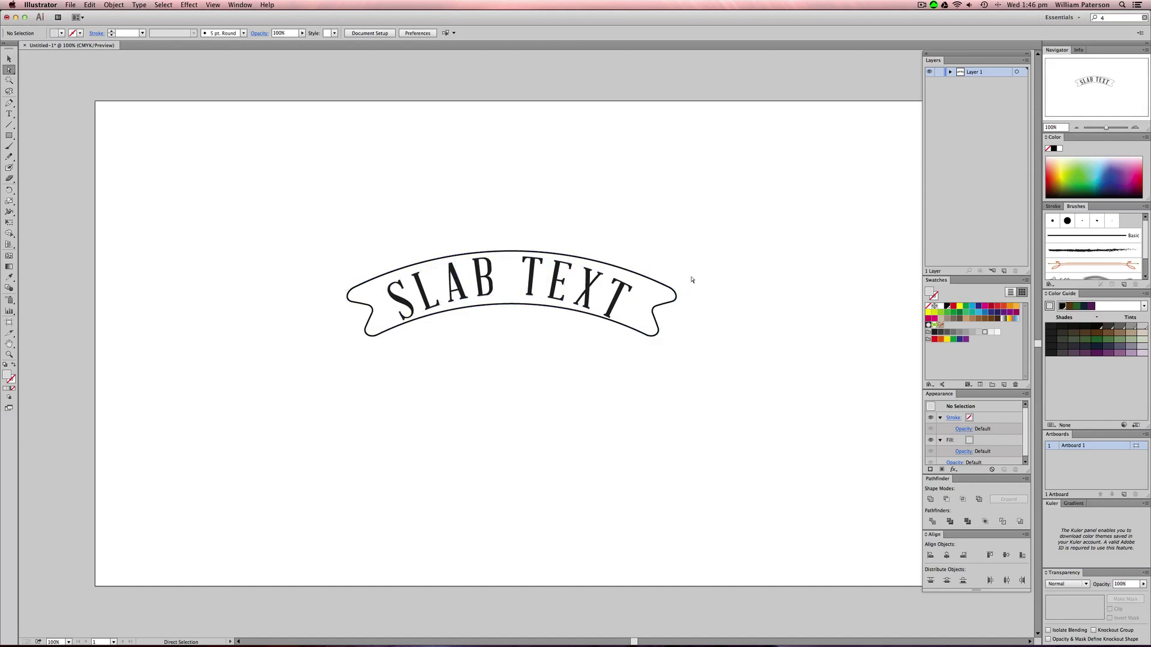
- Edit the contents of the banner's envelope and round the notches at both ends more strongly with the live corners
click(669, 313)
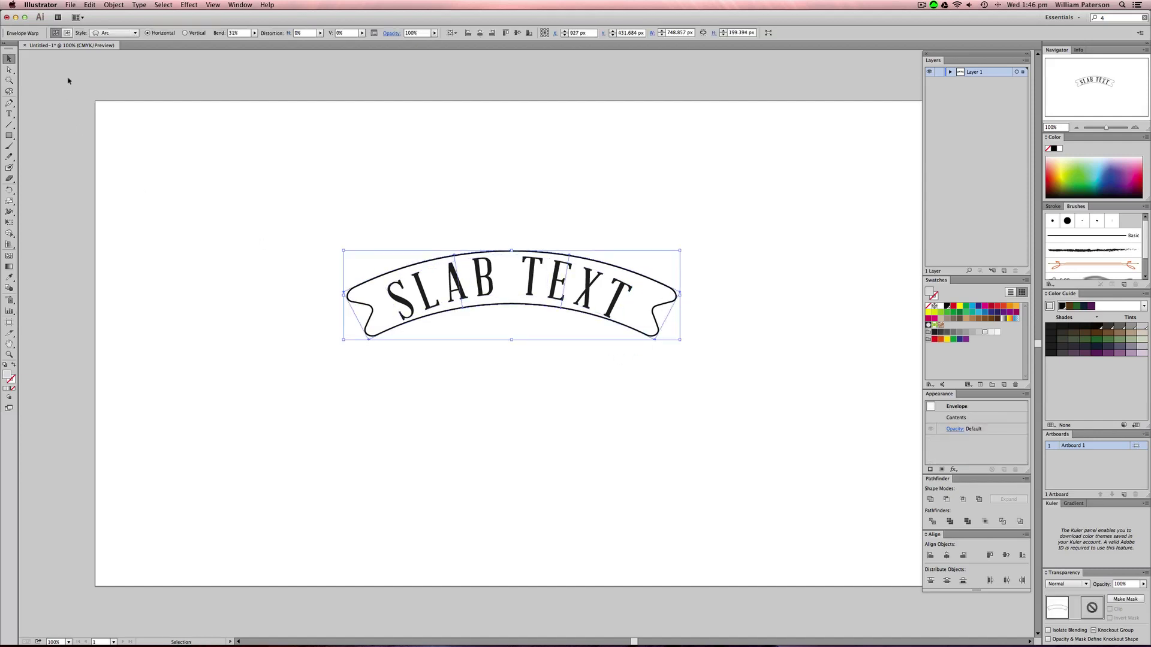
click(68, 33)
key(a)
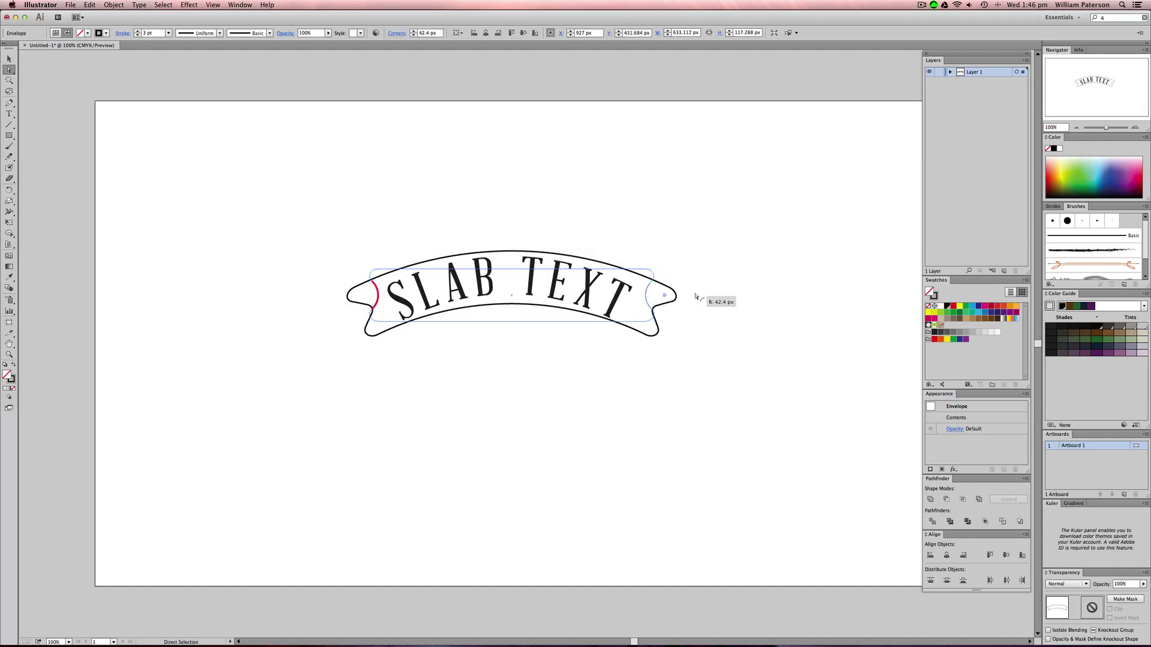
key(v)
click(658, 273)
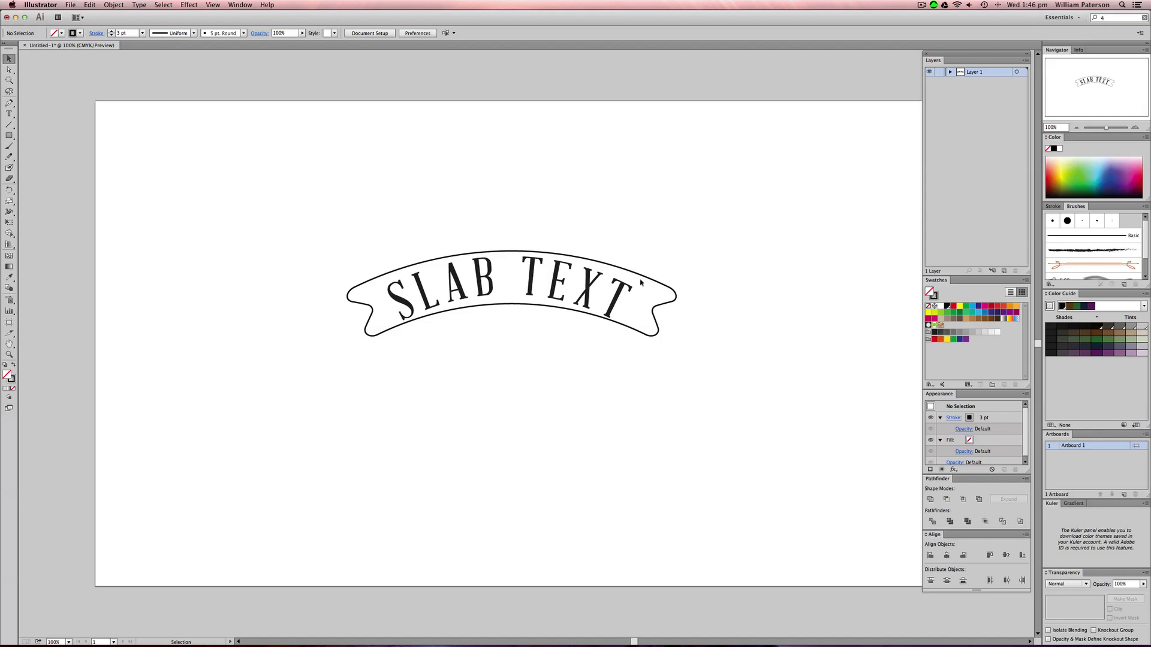
key(a)
click(653, 285)
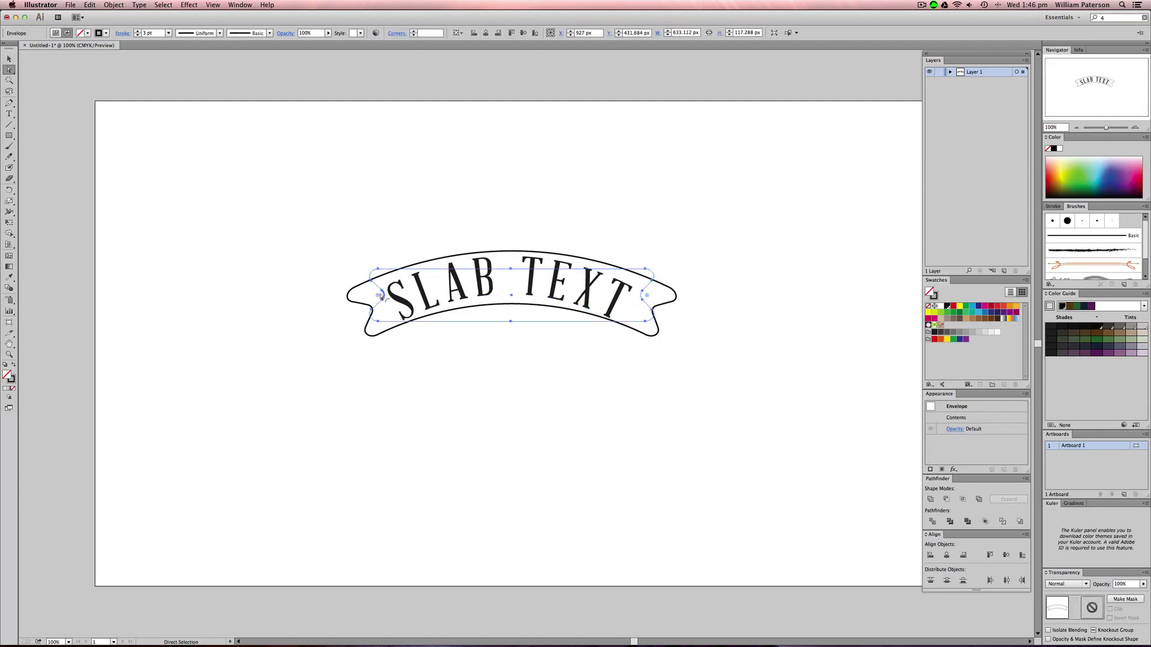
drag(378, 295, 353, 298)
key(v)
click(453, 406)
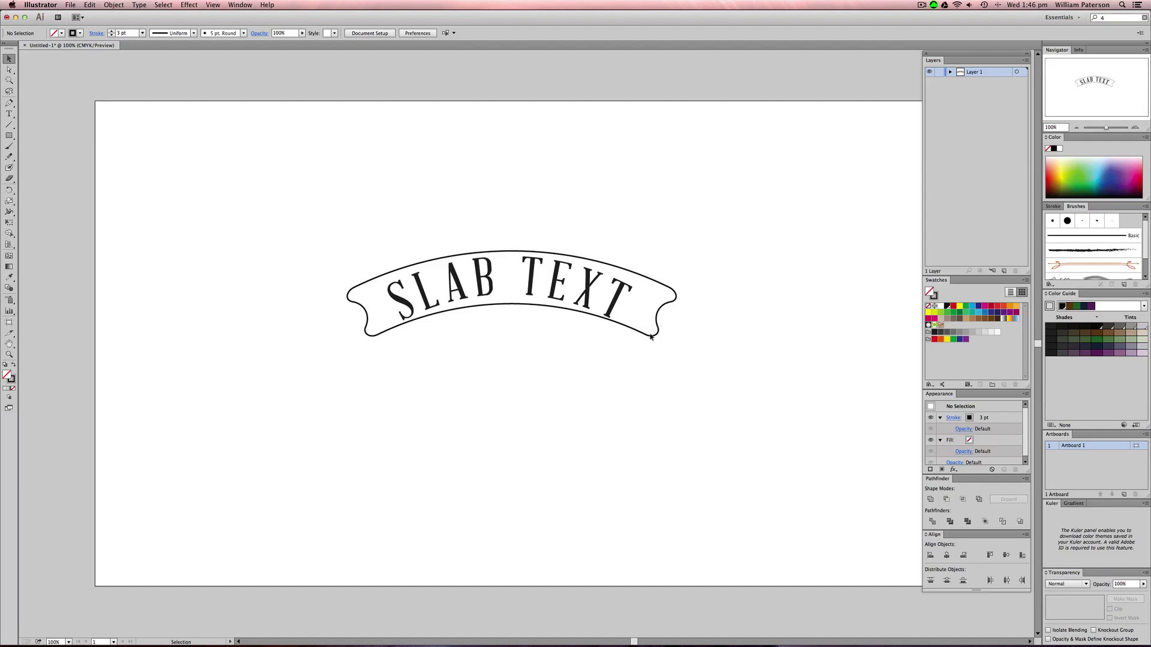
- Delete the banner and its text, and draw a rectangle about 707 px wide and 130 px high mid-artboard
drag(388, 196, 722, 458)
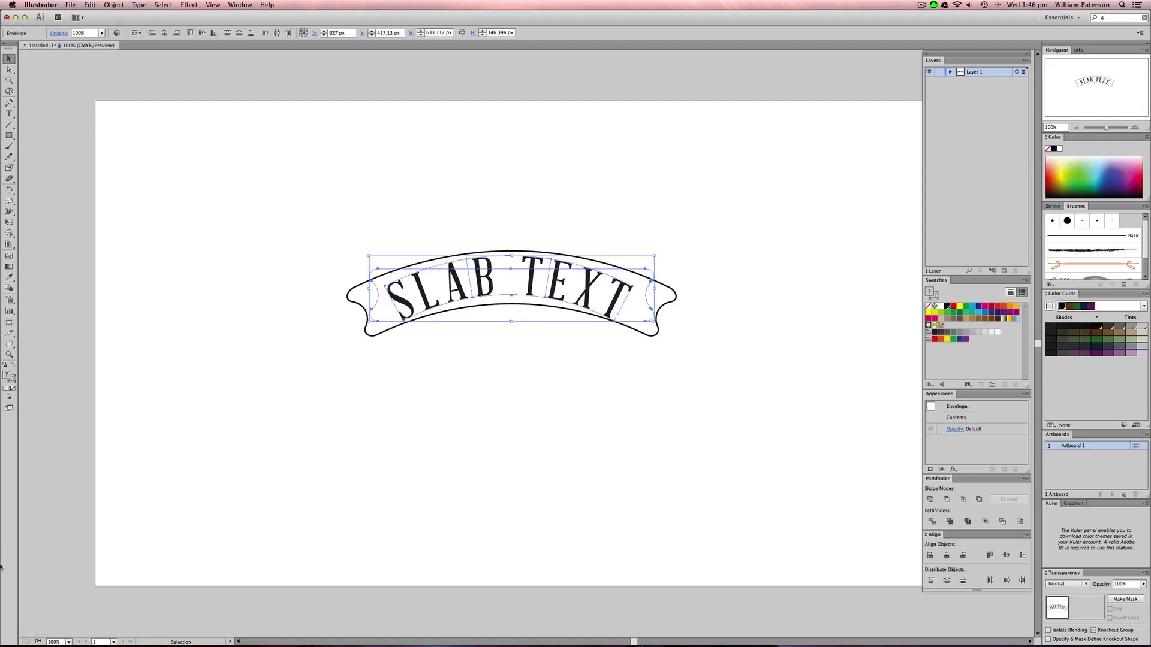
key(Delete)
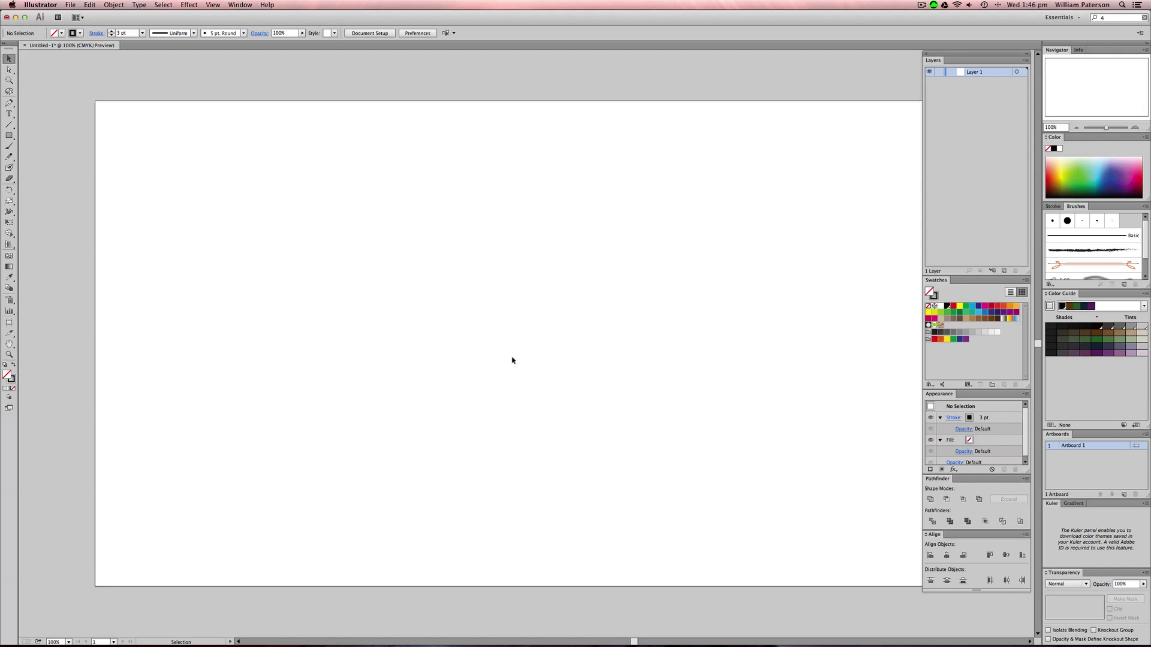
key(m)
drag(342, 290, 659, 348)
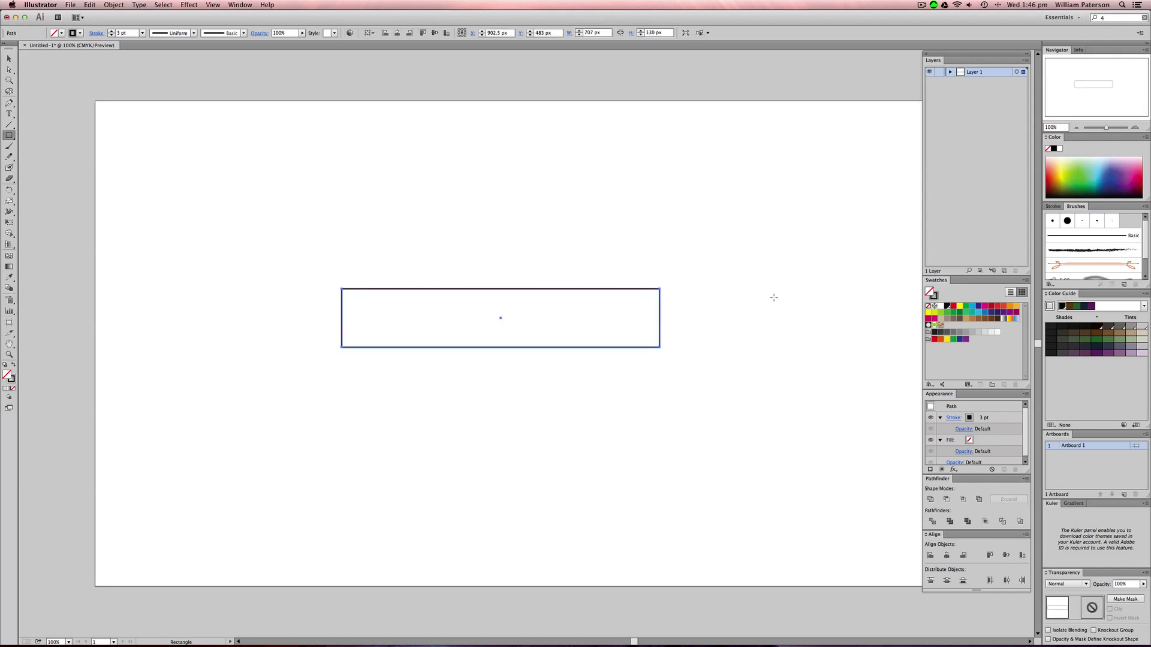
- Set the rectangle's stroke to the Black 1 swatch and check its CMYK values in the swatch options
key(x)
double_click(948, 307)
drag(791, 173, 733, 137)
click(773, 157)
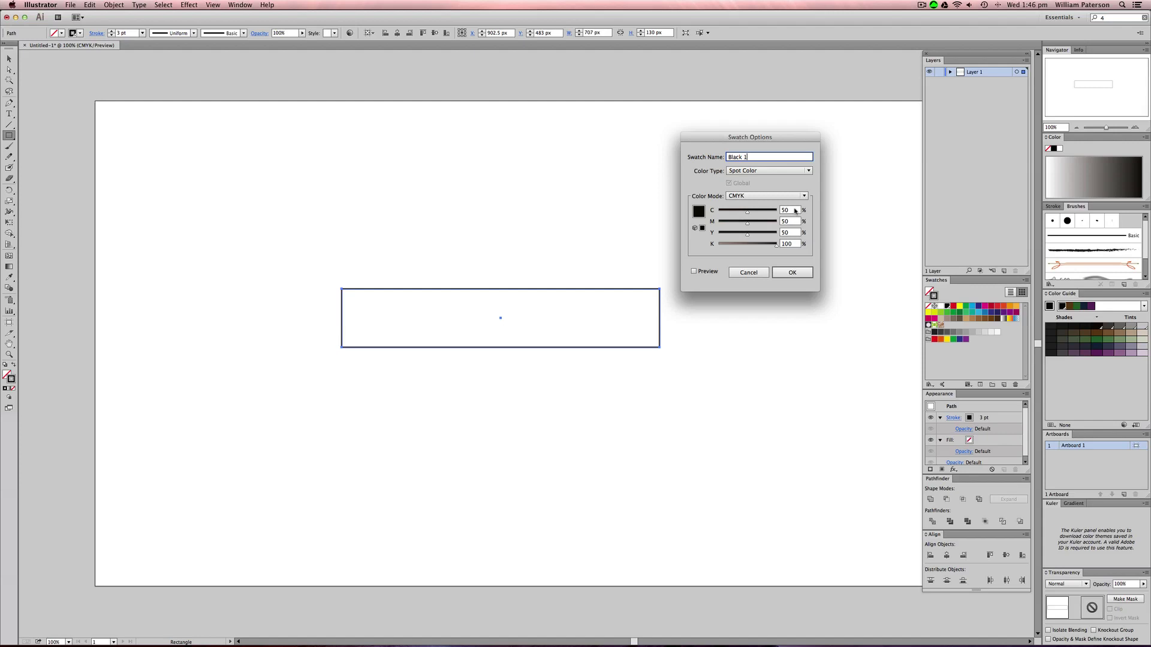
key(Tab)
key(Tab)
key(Tab)
key(Tab)
key(shift+Tab)
key(shift+Tab)
key(shift+Tab)
key(Tab)
key(Return)
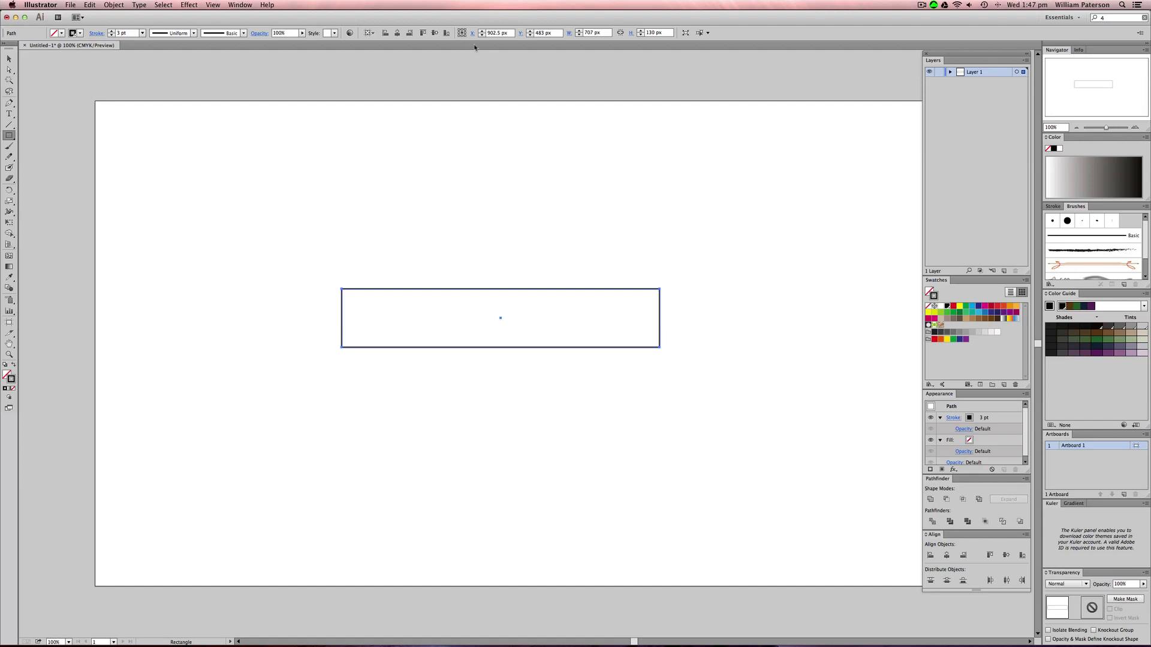
- Check how blacks are displayed and output in the Appearance of Black preferences, and close the preferences
key(v)
key(super+k)
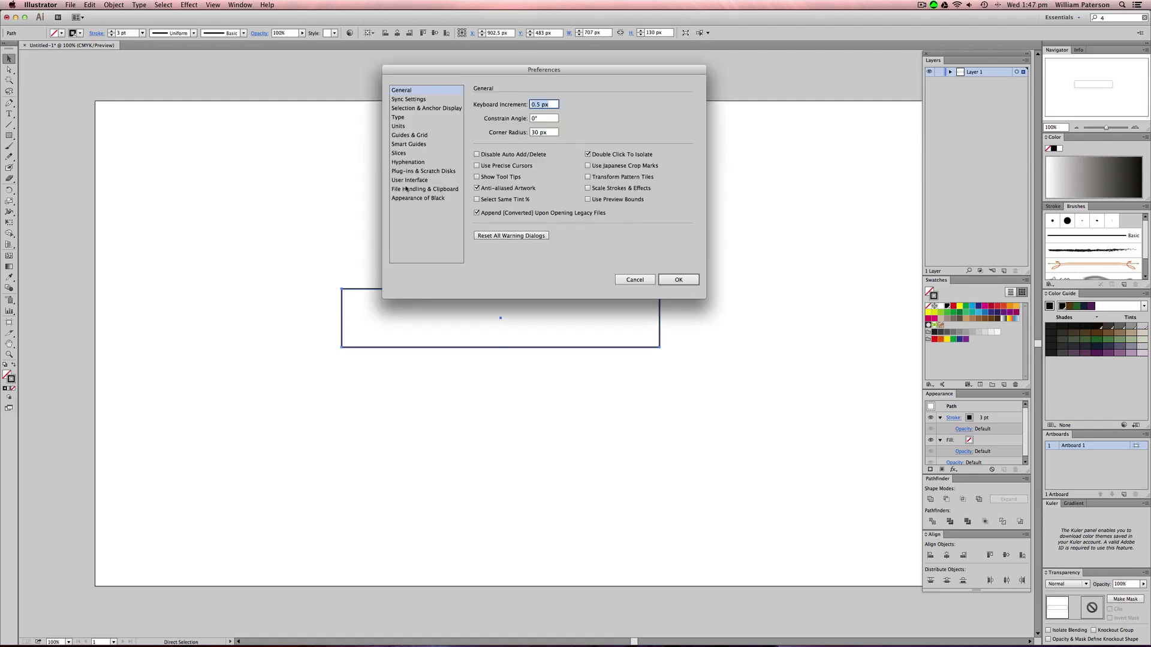
click(416, 189)
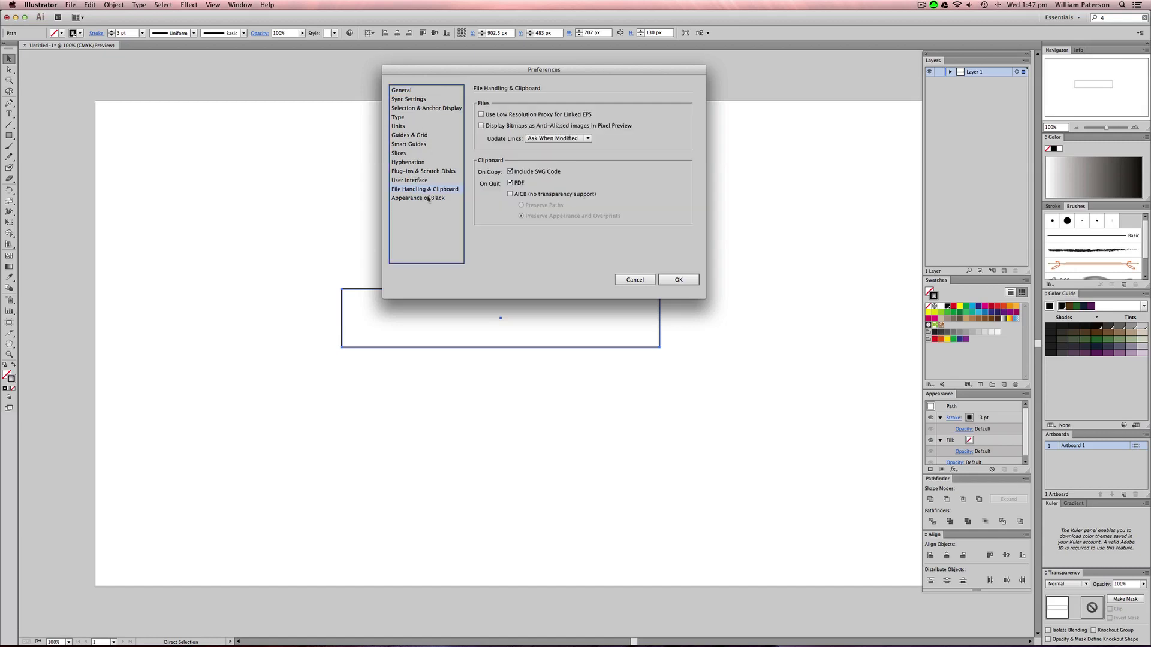
click(429, 199)
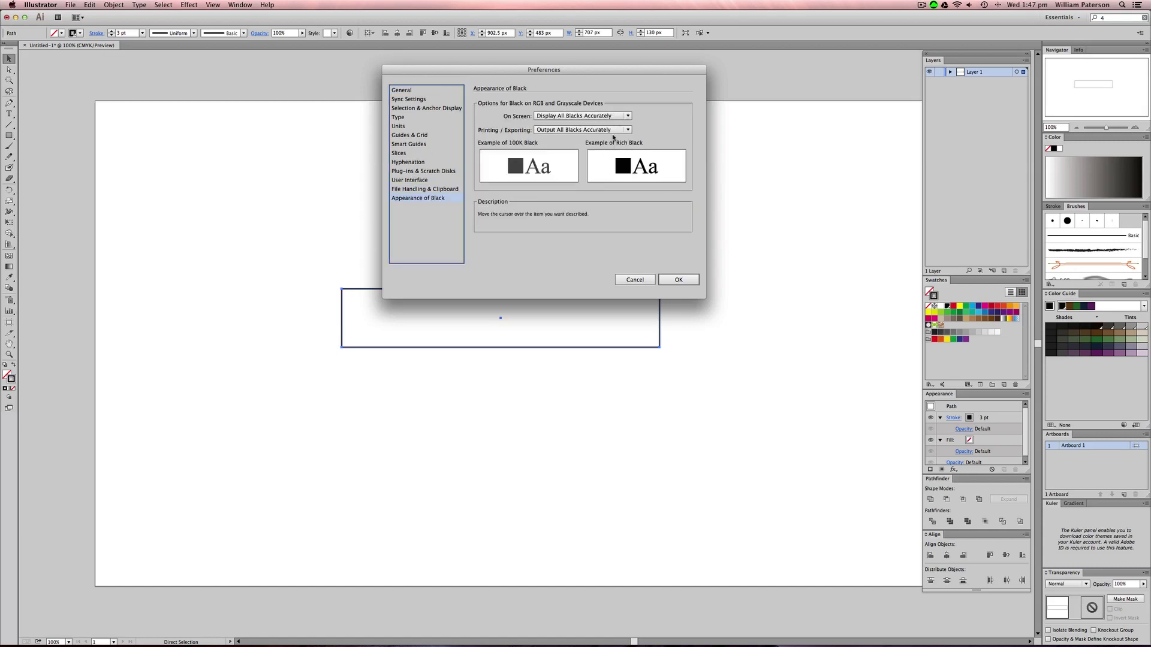
mouse_move(587, 139)
key(Return)
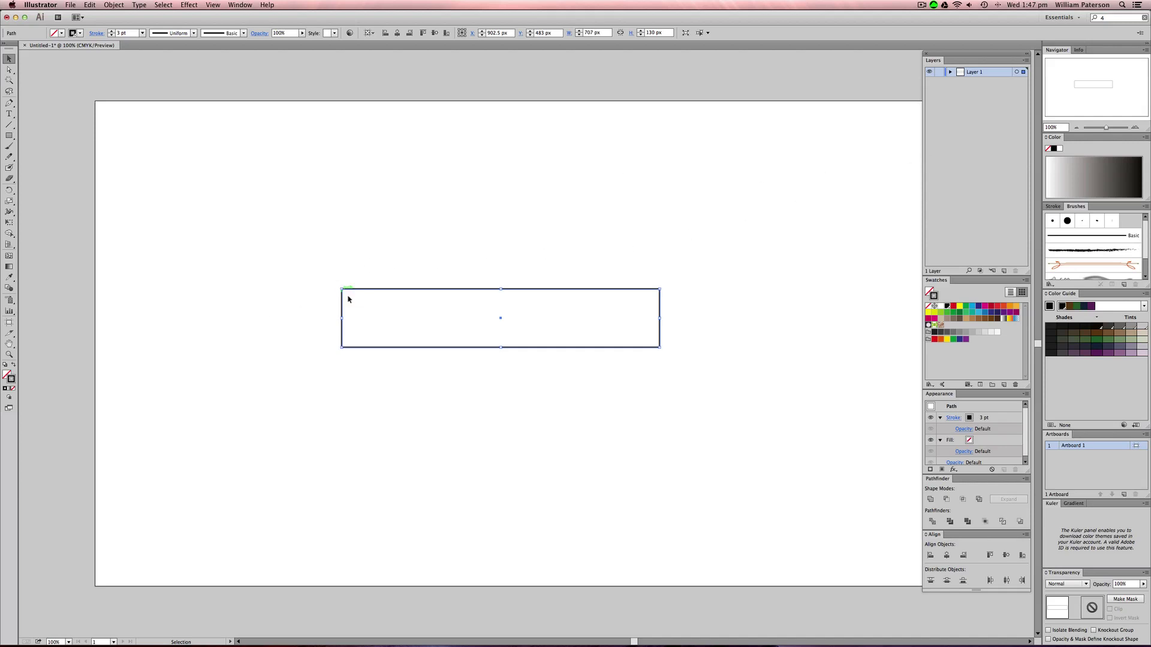
- Inspect the individual CMYK percentages of the Black 1 swatch and cancel its options without changes
click(802, 258)
double_click(947, 310)
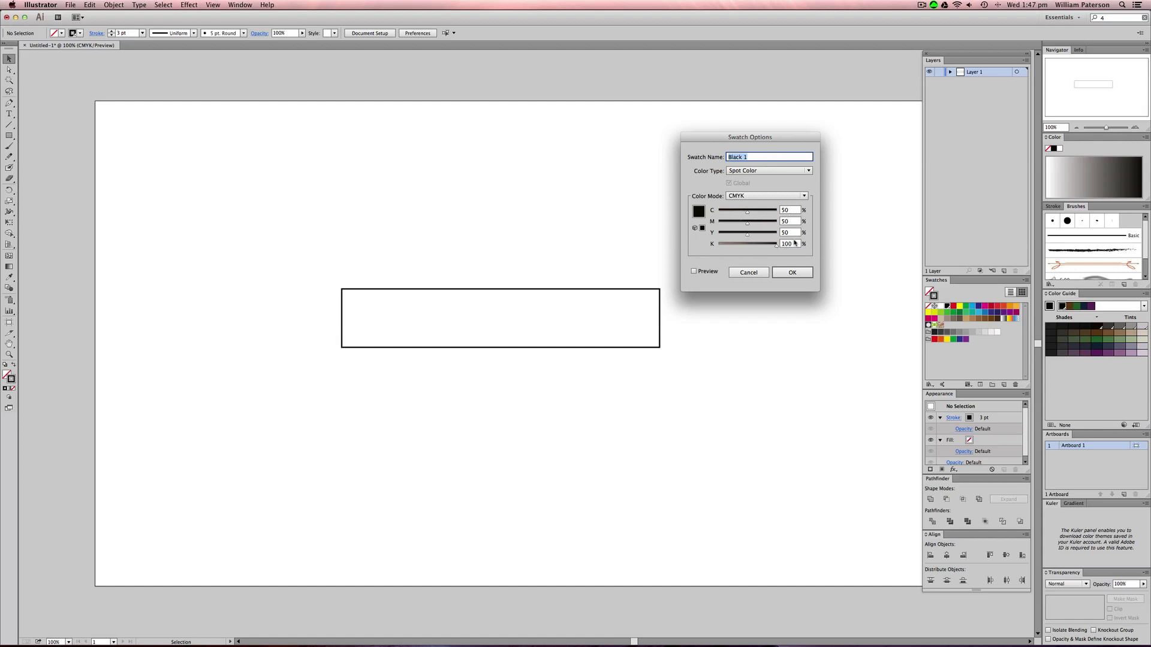
click(789, 244)
click(789, 232)
click(790, 221)
click(759, 273)
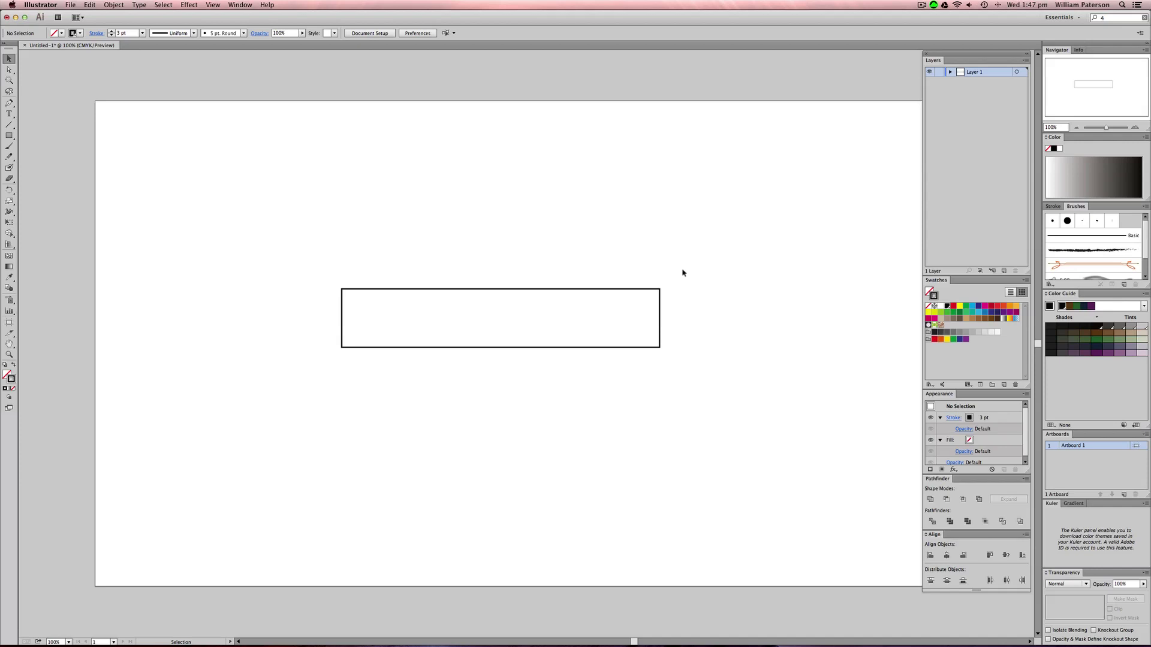
- Add anchor points midway along every side of the rectangle
drag(714, 256, 589, 393)
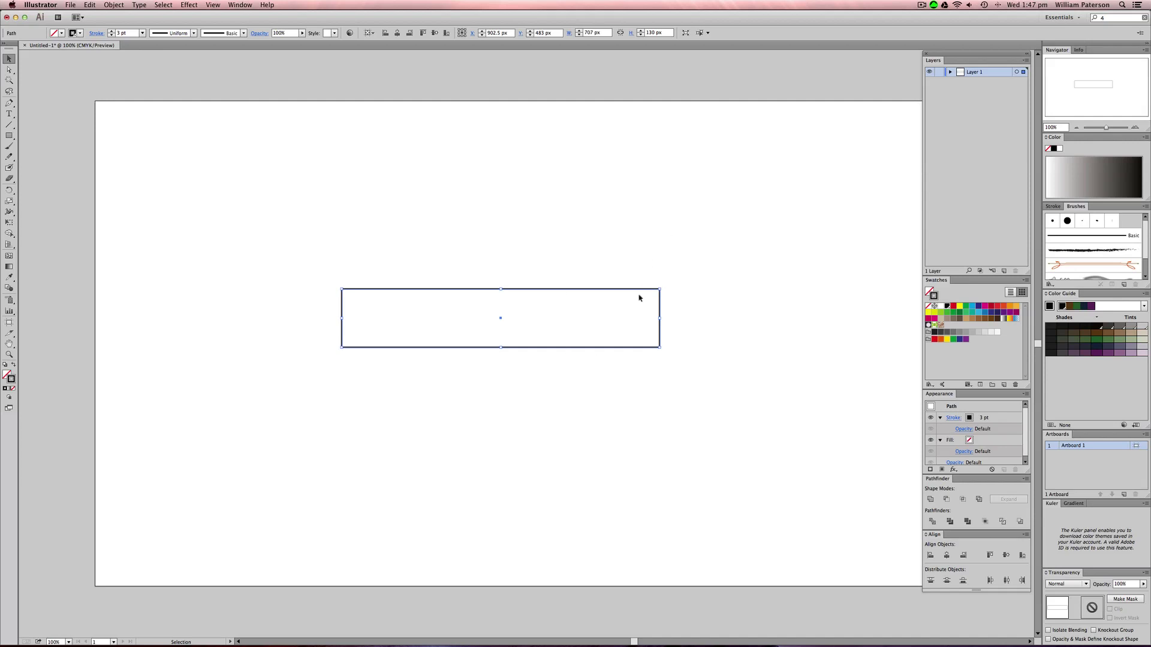
click(387, 393)
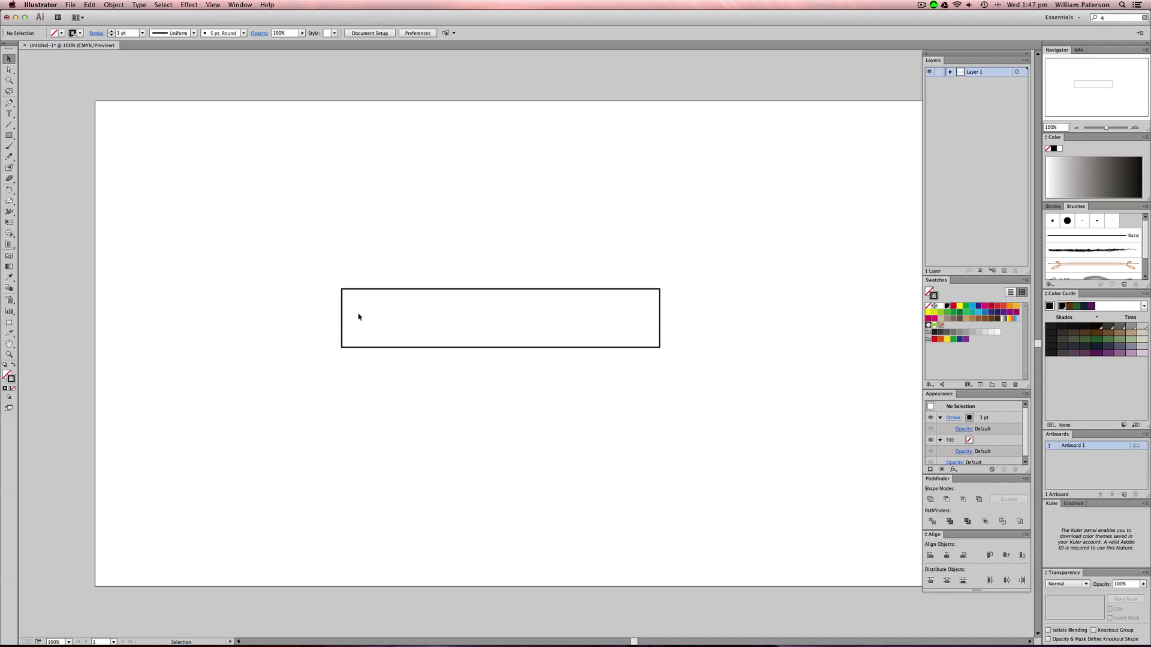
key(a)
drag(334, 313, 352, 329)
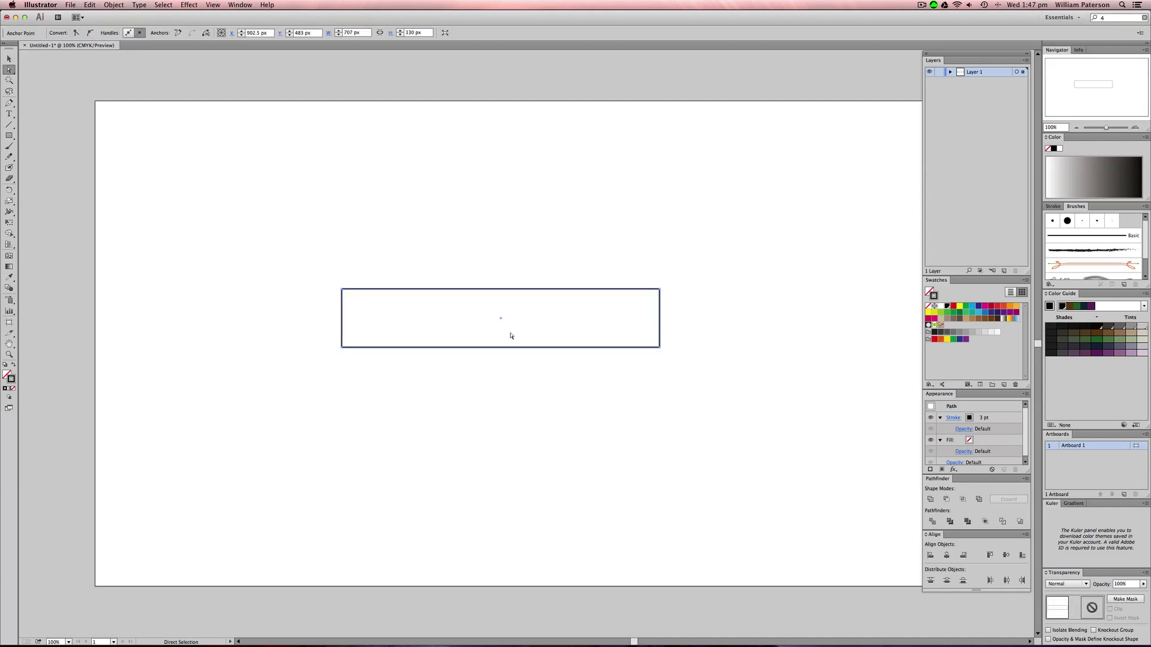
key(v)
mouse_move(518, 256)
mouse_down()
mouse_move(480, 380)
mouse_move(513, 263)
mouse_up()
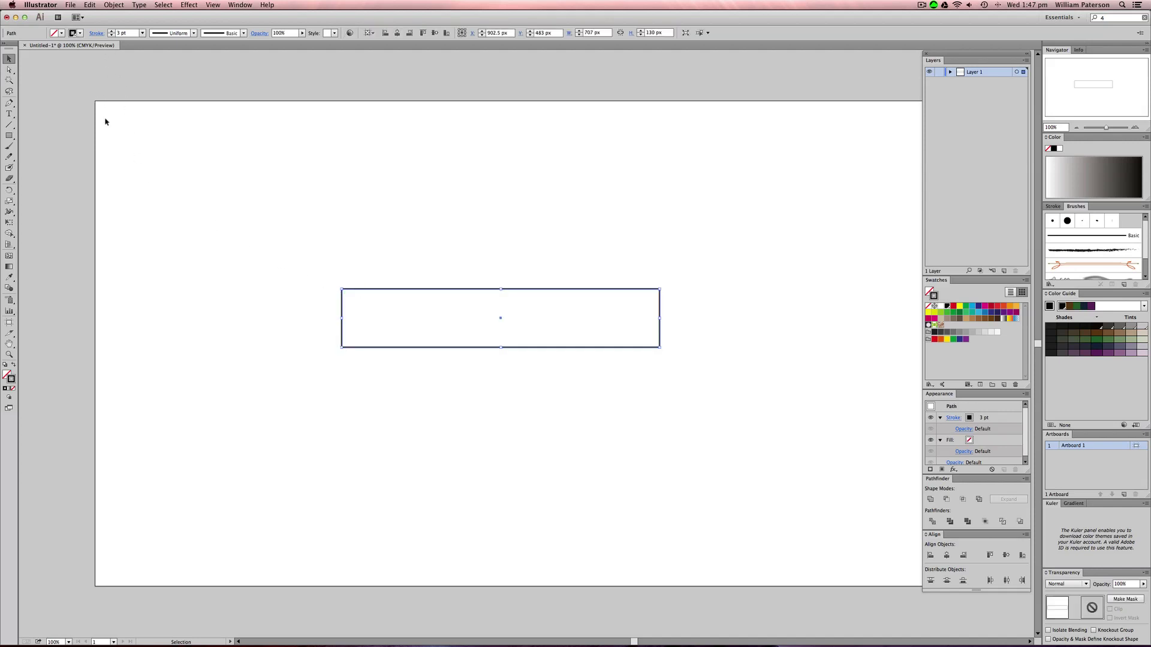
drag(455, 225, 526, 214)
click(114, 5)
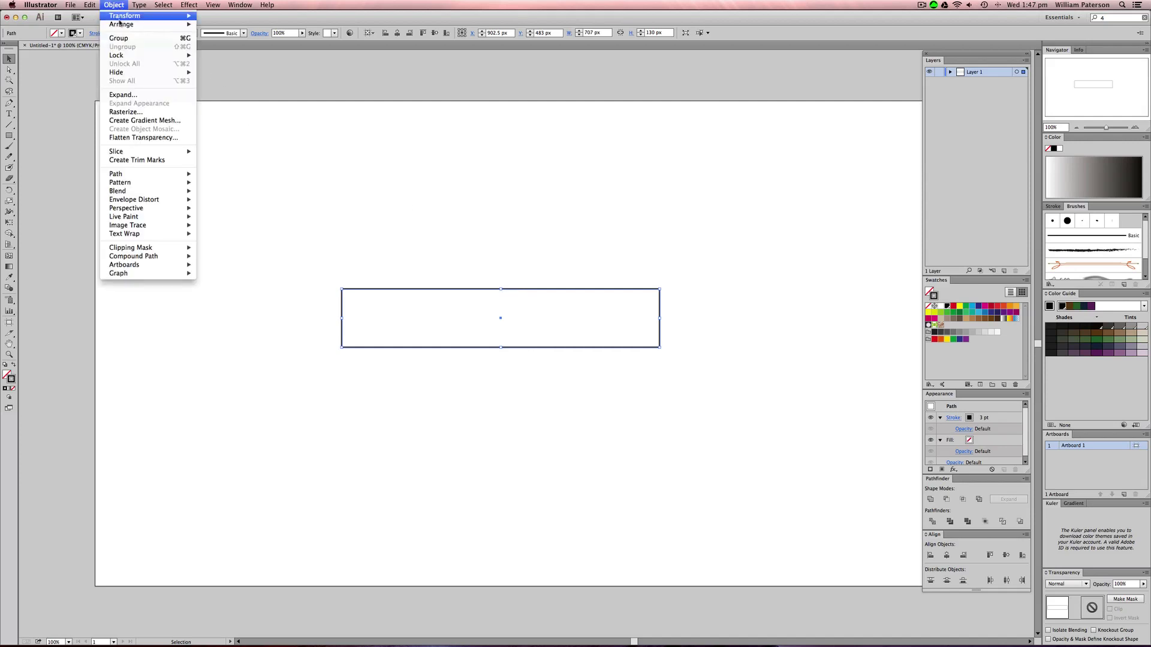
mouse_move(146, 176)
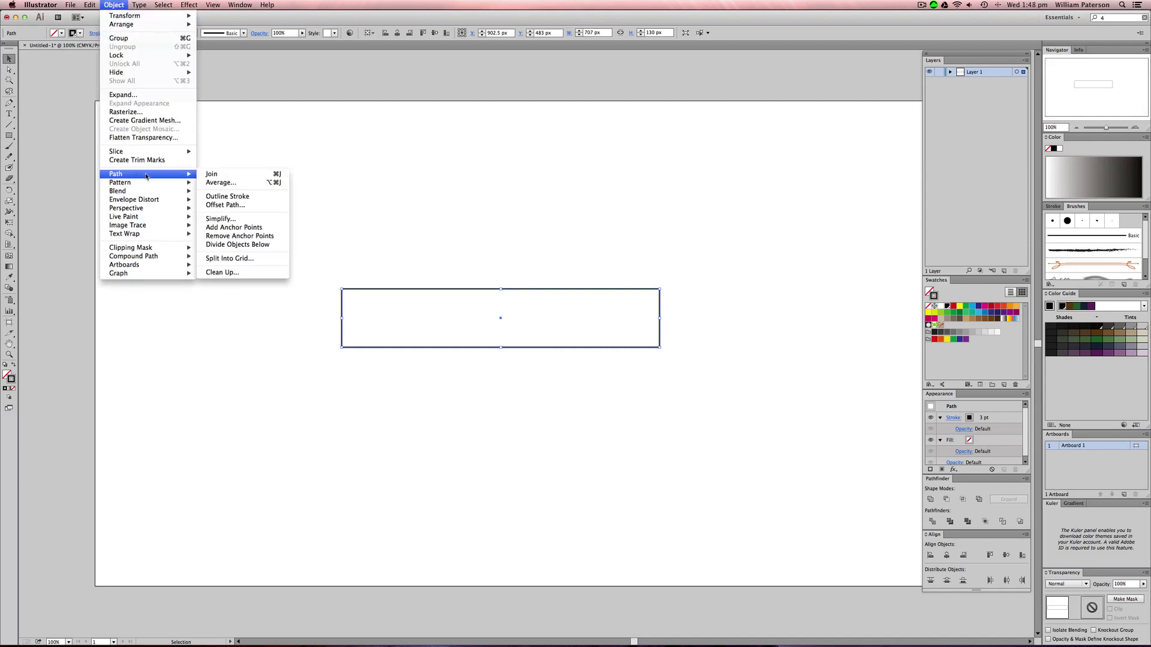
click(278, 230)
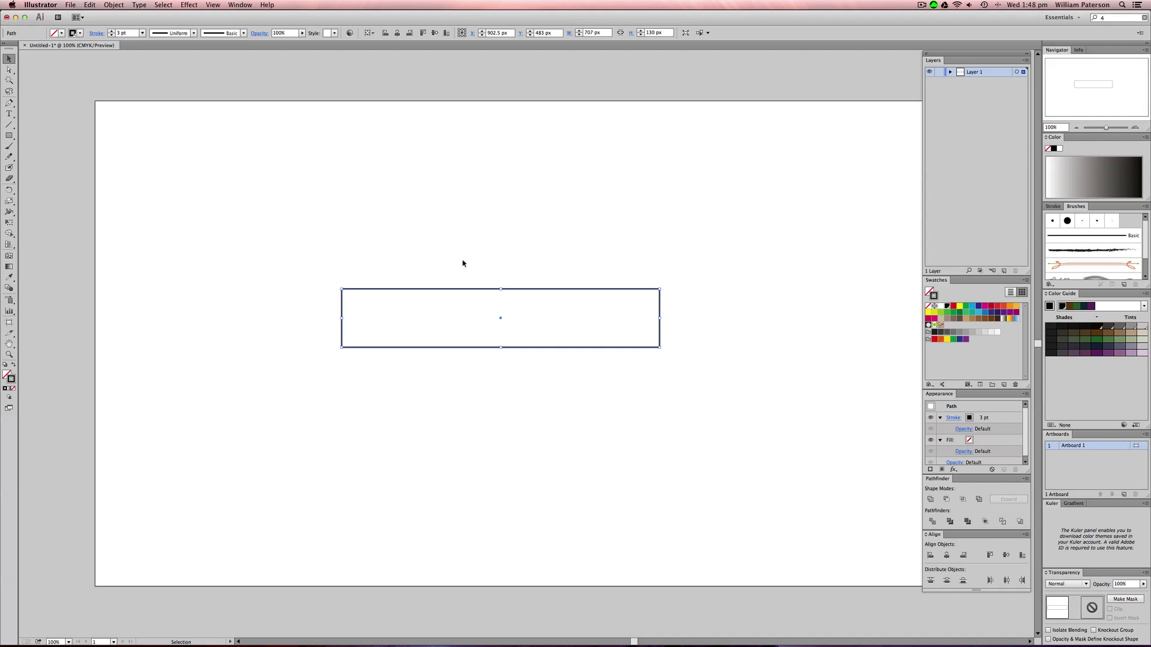
- Move the midpoint anchors of both short sides inward by about 46 px to form V-shaped notches
key(a)
click(341, 318)
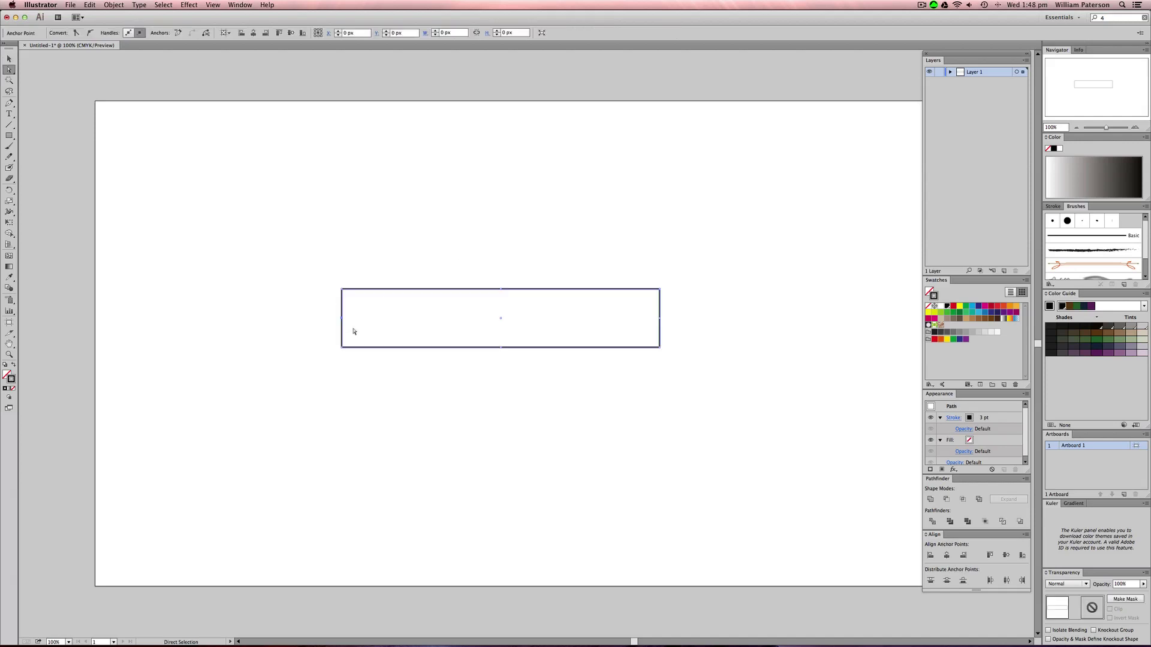
click(500, 289)
click(684, 312)
click(500, 289)
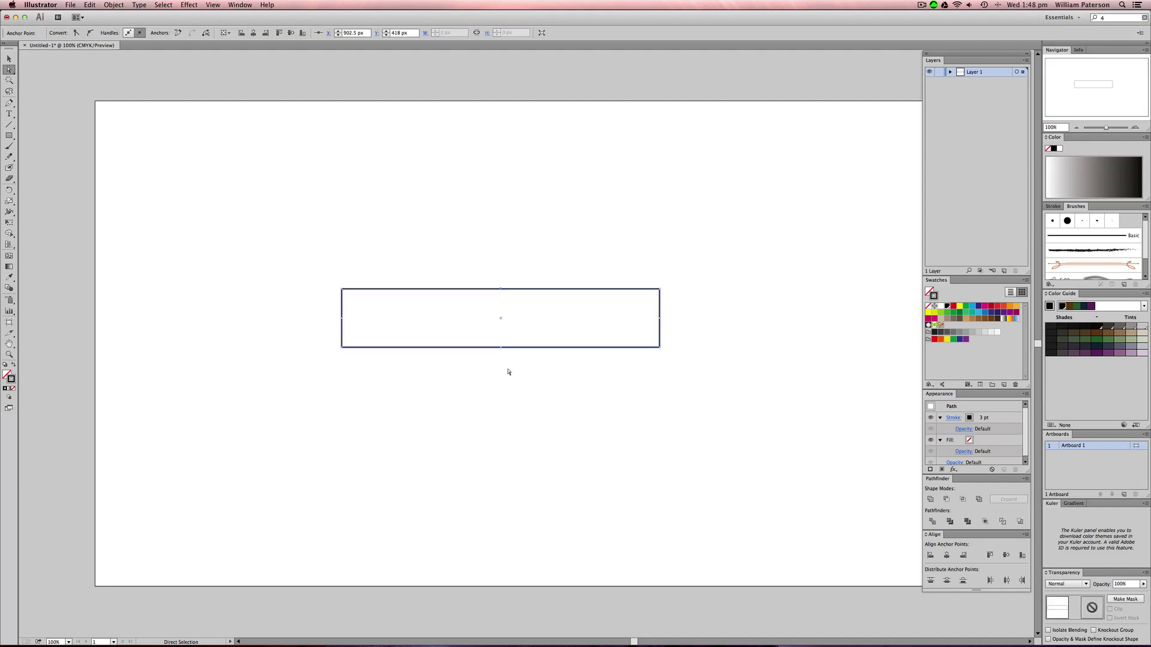
click(361, 410)
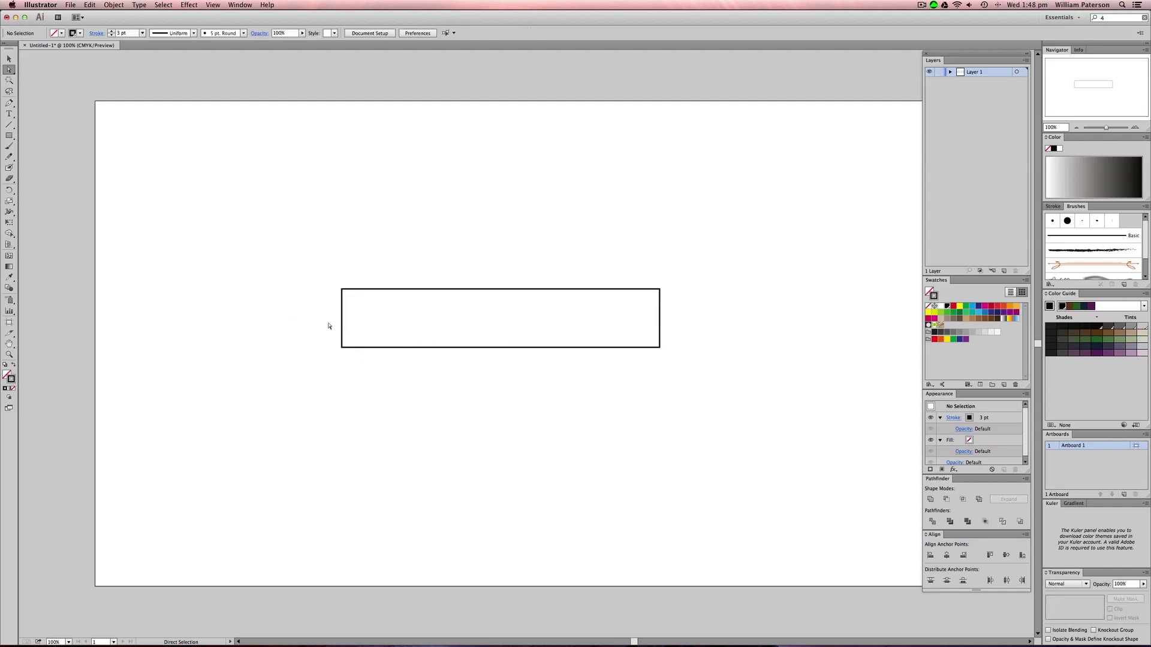
mouse_move(357, 322)
mouse_down()
mouse_move(337, 323)
mouse_move(361, 321)
mouse_up()
drag(673, 308, 639, 319)
click(689, 315)
key(super+z)
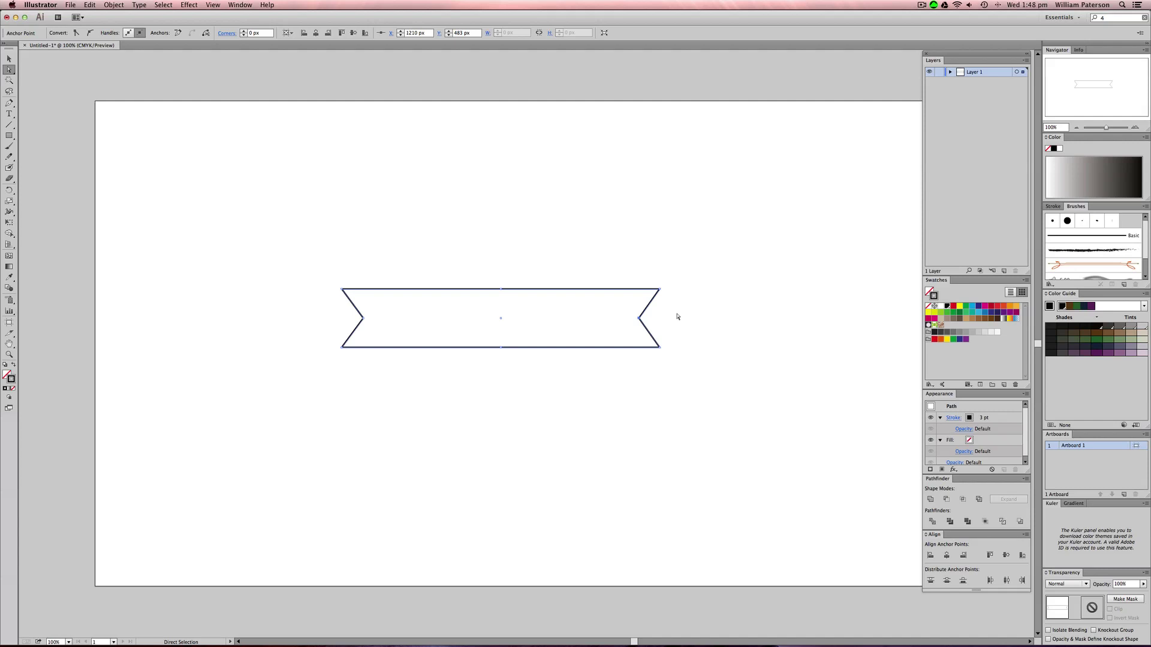
click(678, 315)
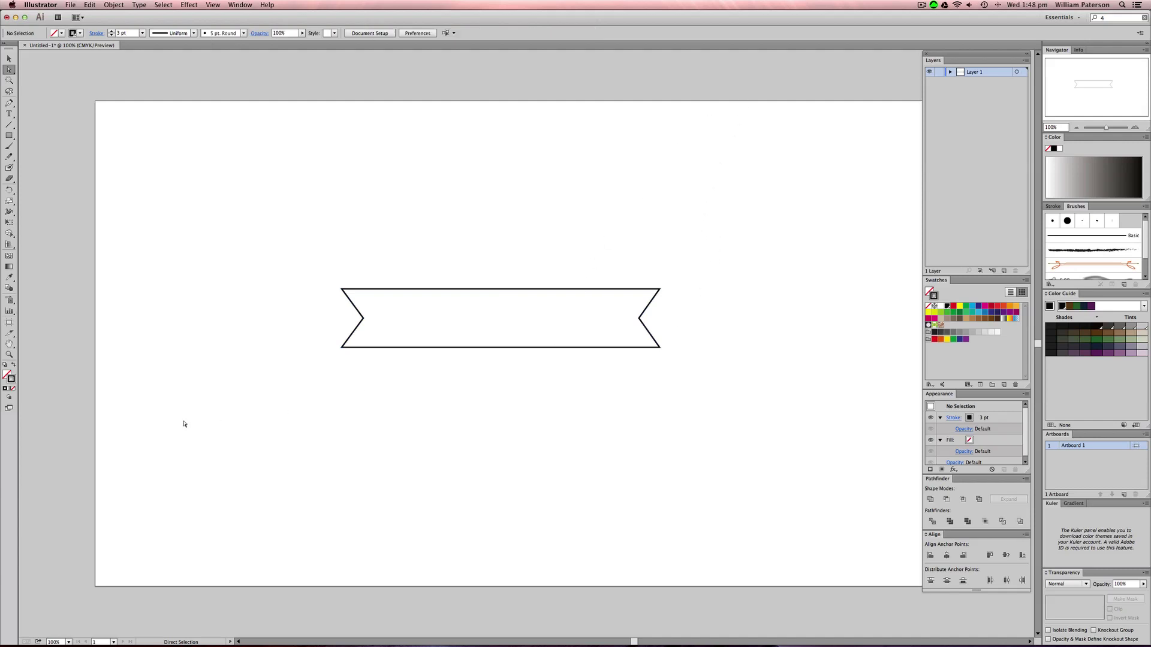
- Examine the sharp corners at the banner's left end up close, and return to the full artboard view
key(z)
drag(423, 255, 294, 400)
key(v)
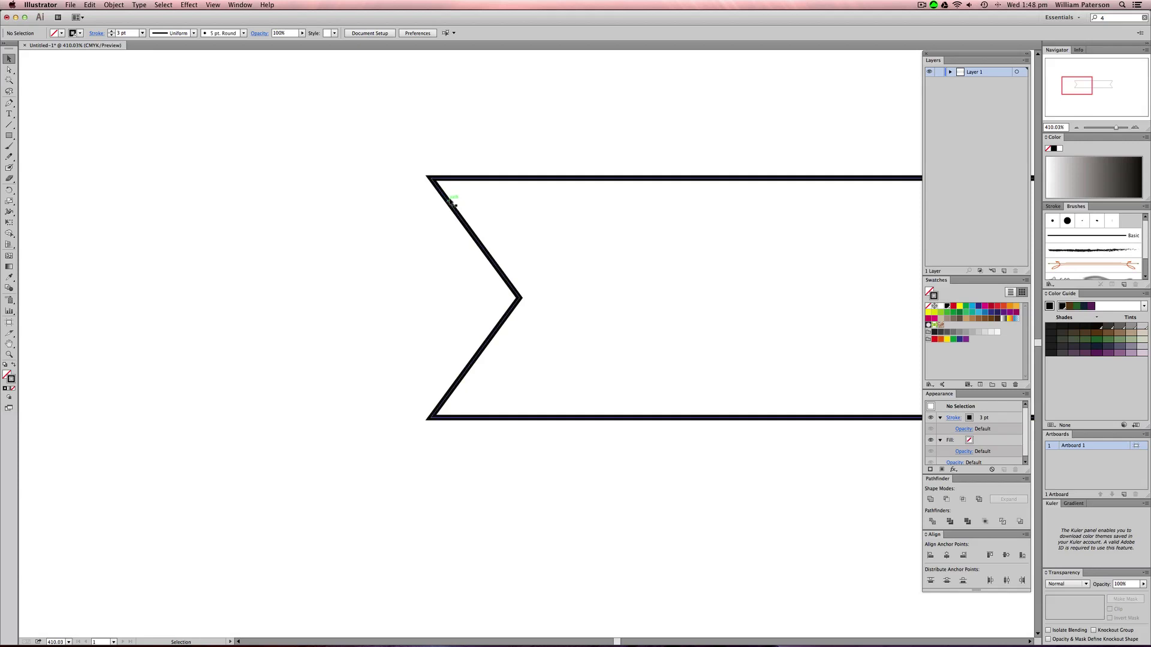
drag(526, 140, 387, 296)
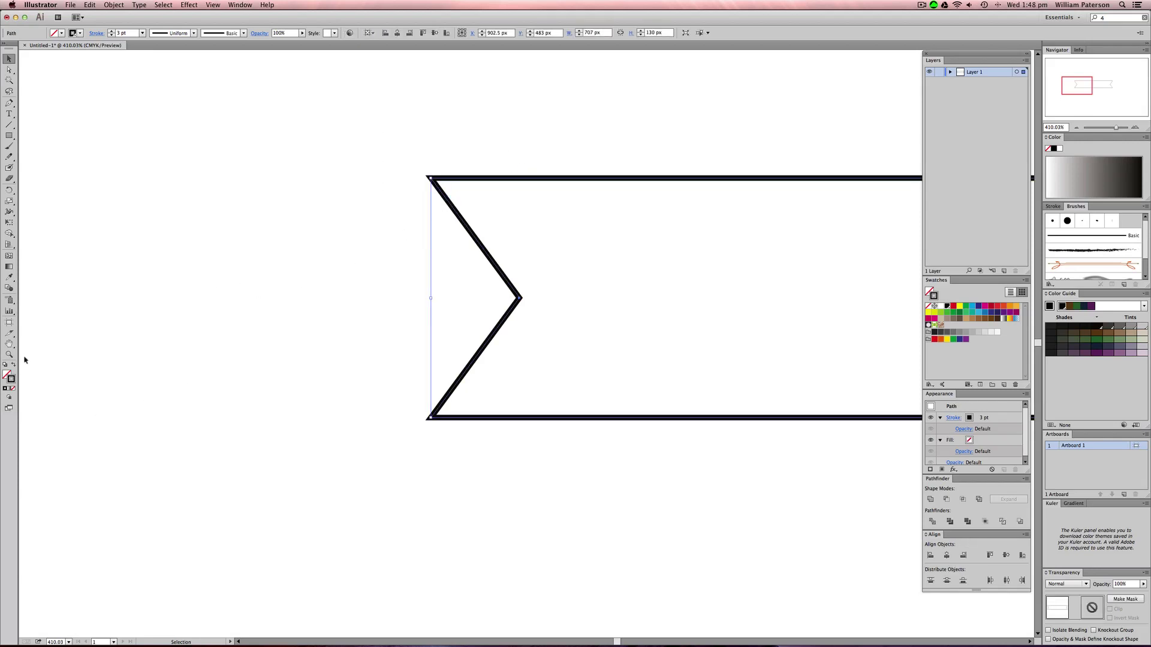
key(super+minus)
key(super+minus)
key(super+minus)
key(super+minus)
key(super+0)
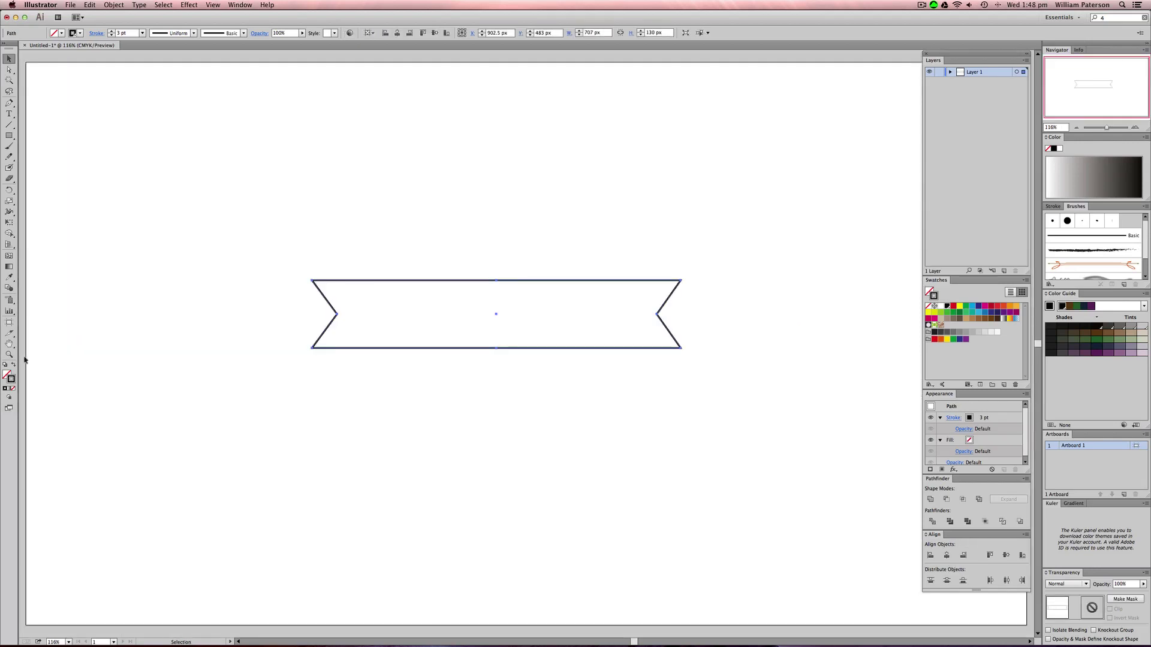
- Round all six banner corners, including the notches, to a radius of about 15 px with the live corners
drag(381, 234, 291, 412)
key(a)
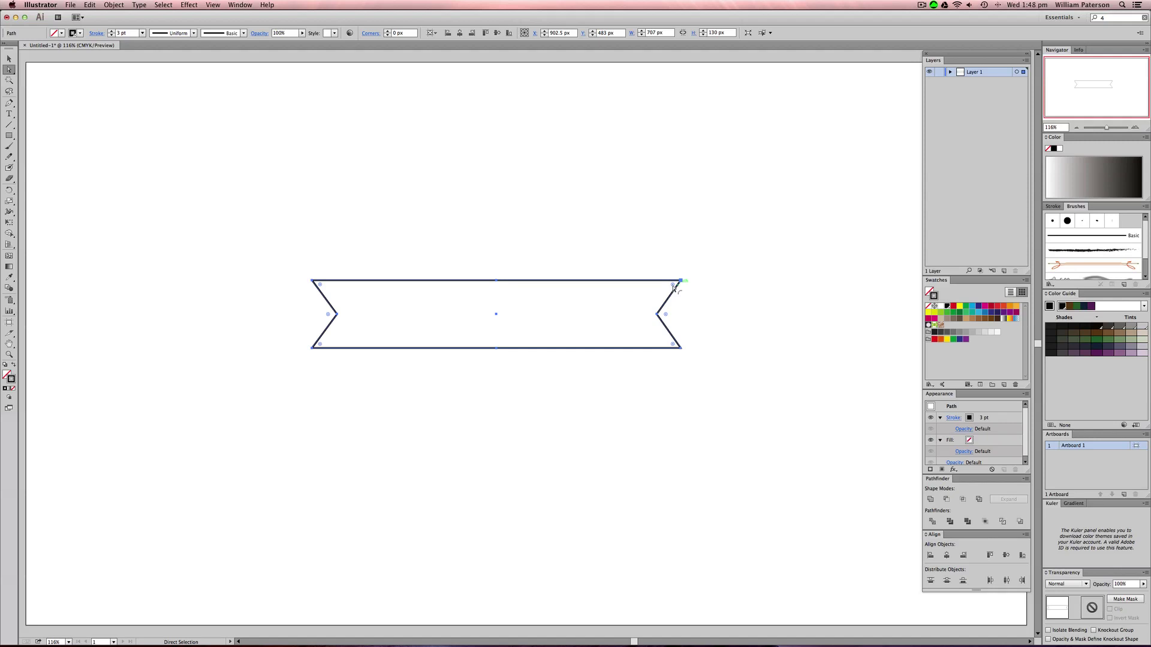
drag(673, 289, 664, 295)
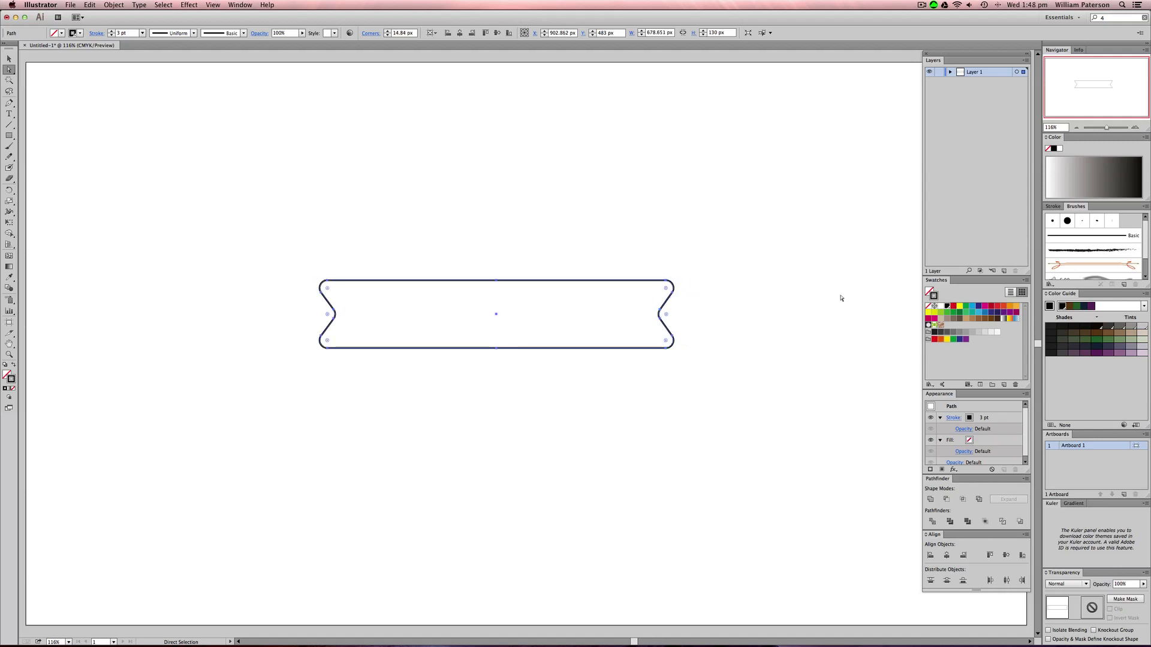
key(v)
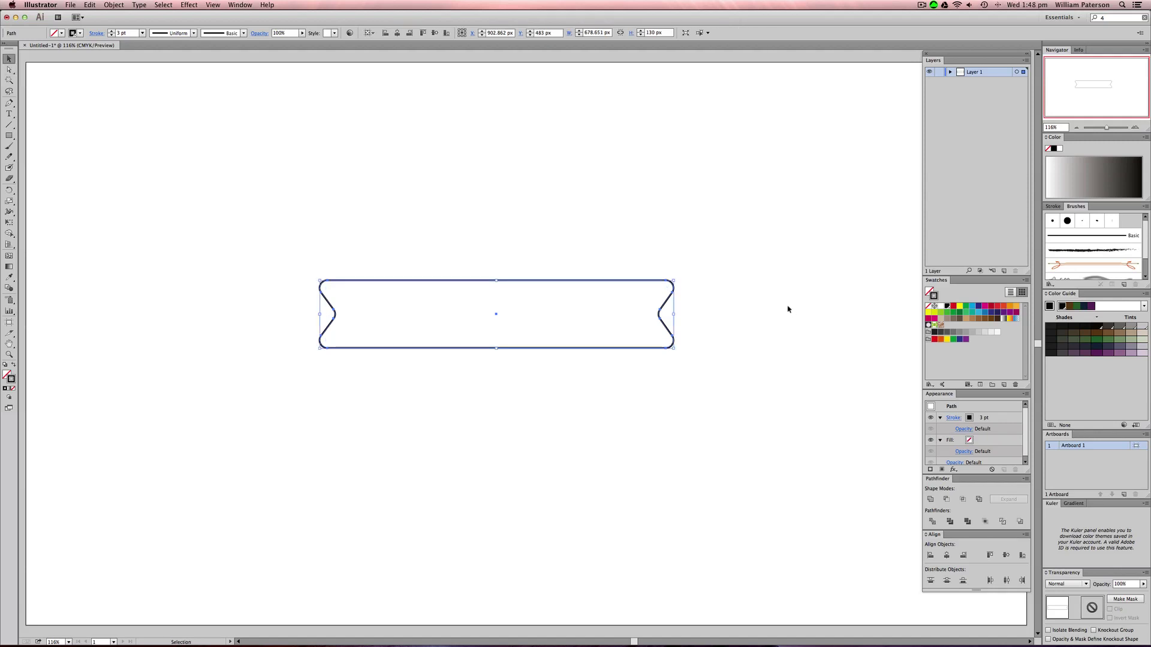
click(789, 308)
- Try rounding the inner corners of both notches more strongly with the live corners, and undo it
drag(390, 389, 530, 208)
click(714, 301)
key(a)
drag(717, 244, 566, 423)
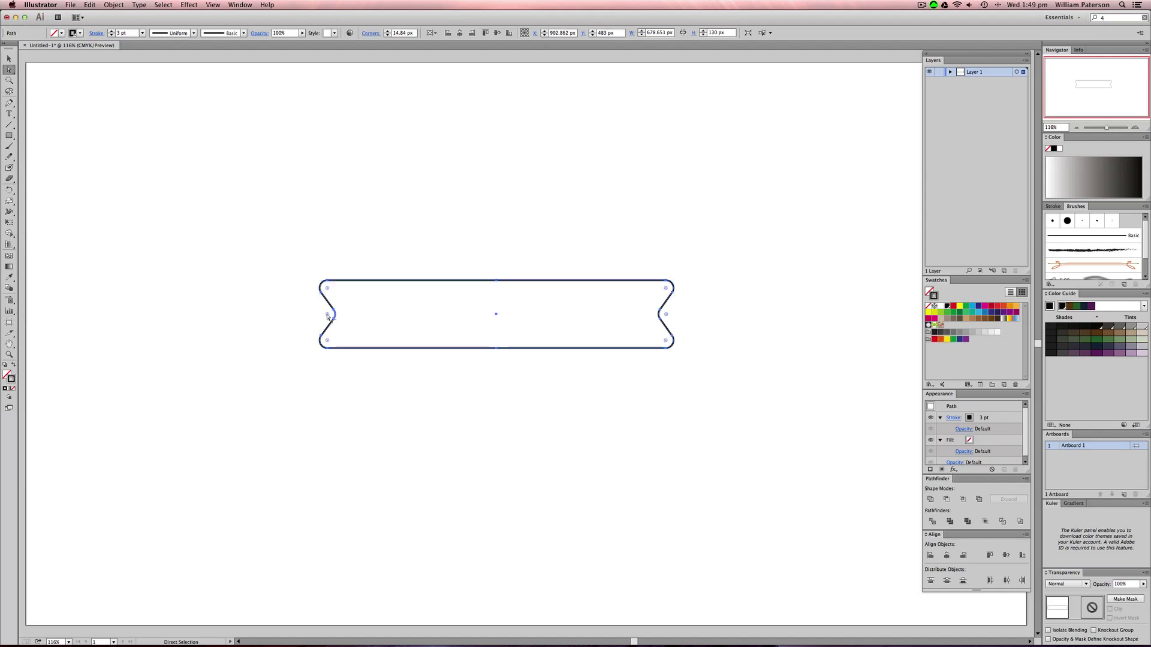
mouse_move(326, 317)
mouse_down()
mouse_move(359, 326)
mouse_move(315, 315)
mouse_up()
key(super+z)
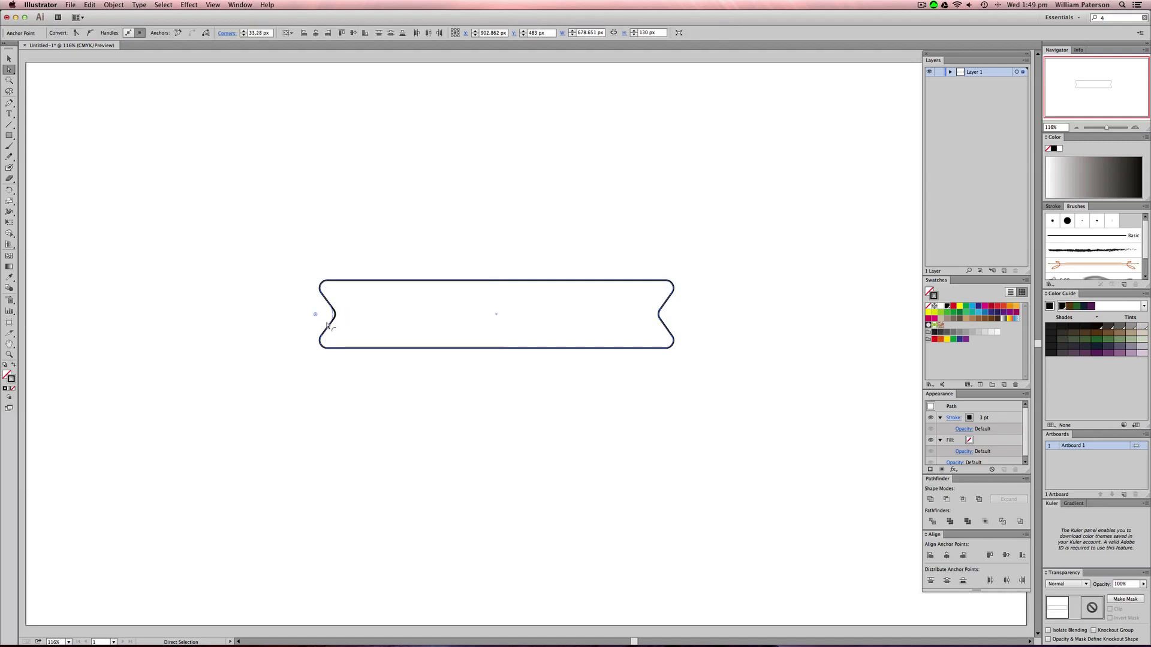
drag(665, 310, 683, 316)
key(v)
click(626, 313)
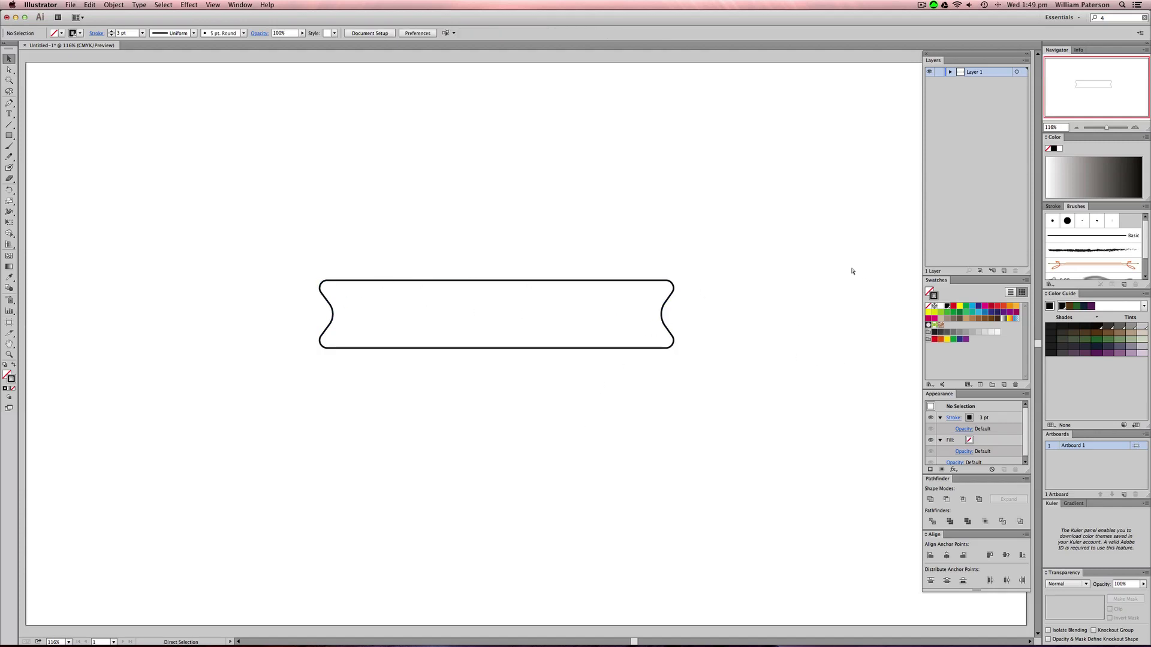
key(super+z)
key(super+z)
- Reduce the banner's height to about 111 px by raising its lower edge
click(782, 349)
drag(682, 413, 637, 296)
key(super+a)
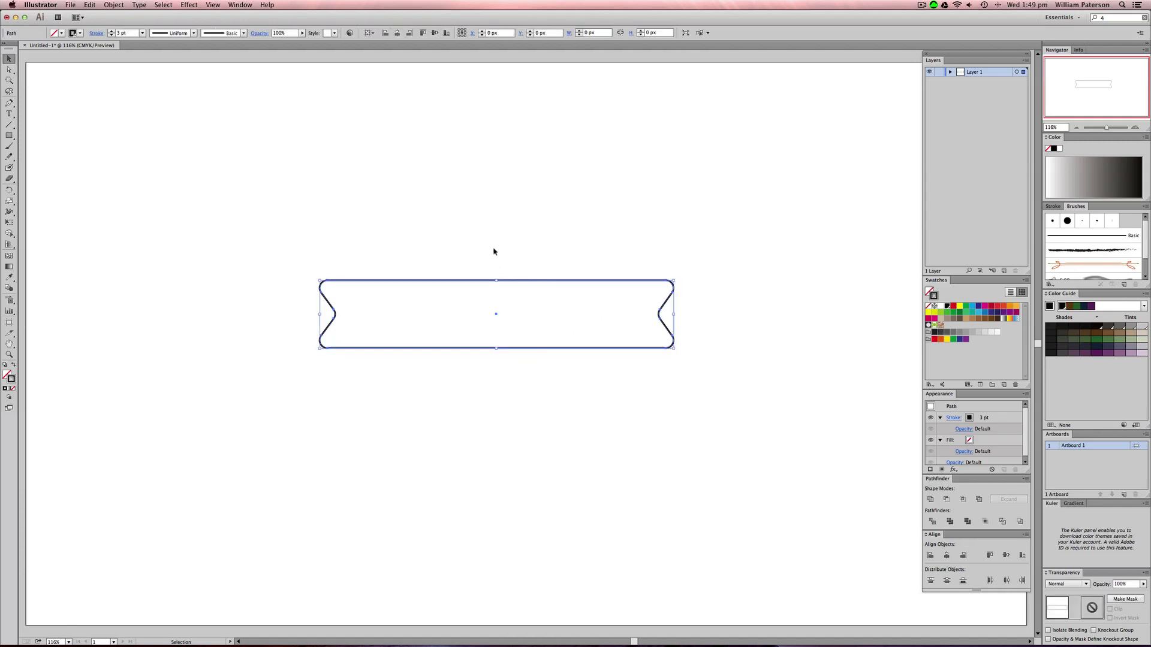
key(super+shift+a)
key(super+a)
drag(733, 243, 479, 410)
drag(496, 349, 495, 338)
click(484, 371)
- Round the inner corners of both end notches to a radius of about 26 px
key(a)
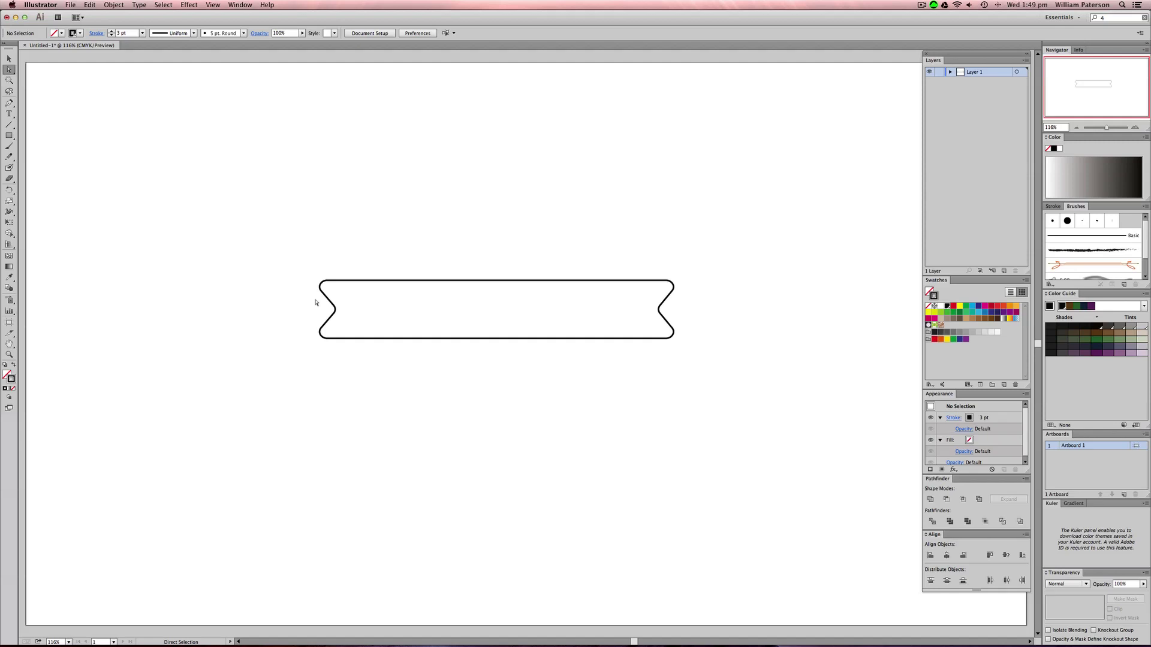
mouse_move(319, 301)
mouse_down()
mouse_move(343, 319)
mouse_move(318, 309)
mouse_up()
drag(644, 303, 676, 313)
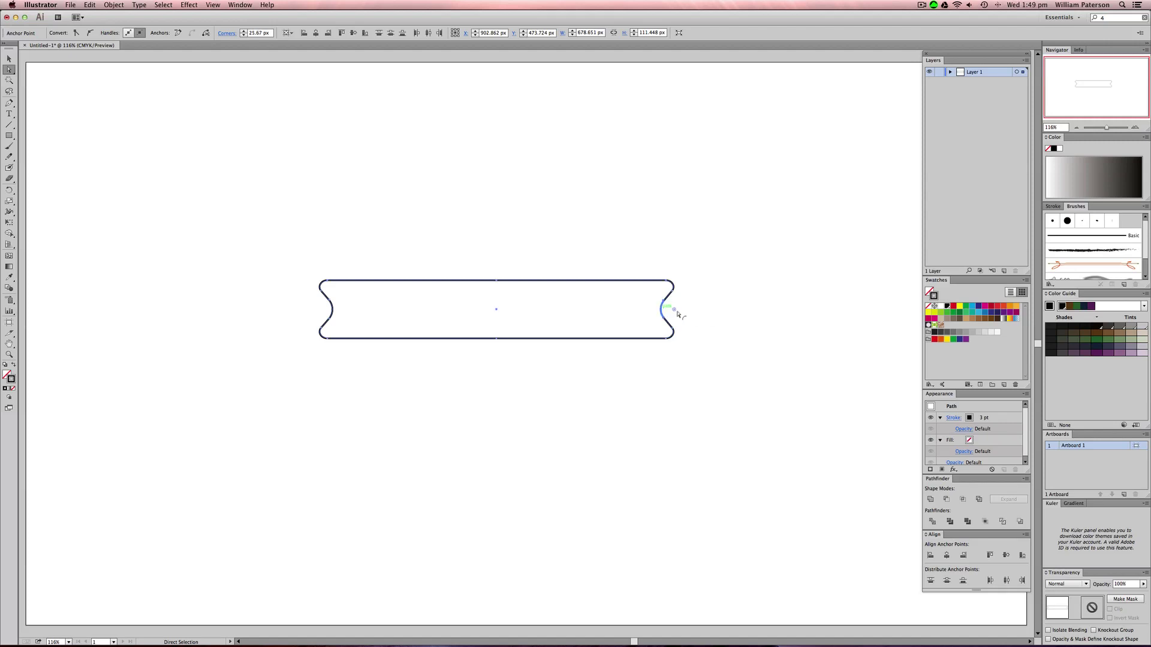
key(v)
click(768, 289)
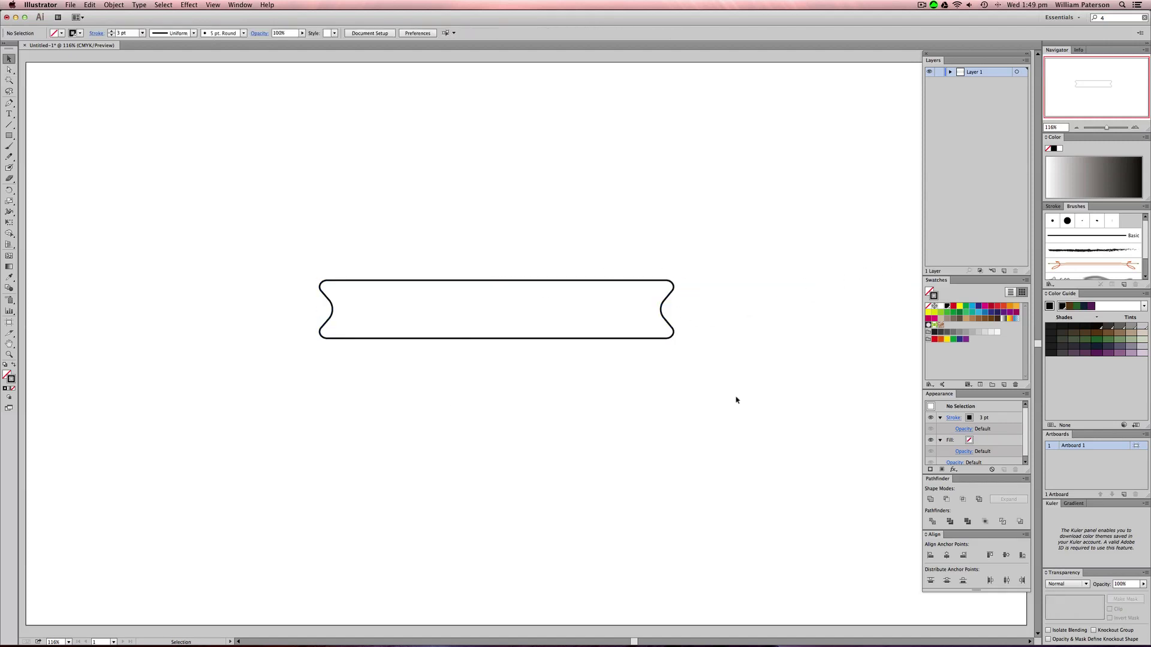
- Try an Arc envelope warp with a 31% horizontal bend on the empty banner, and undo it
drag(700, 371, 501, 287)
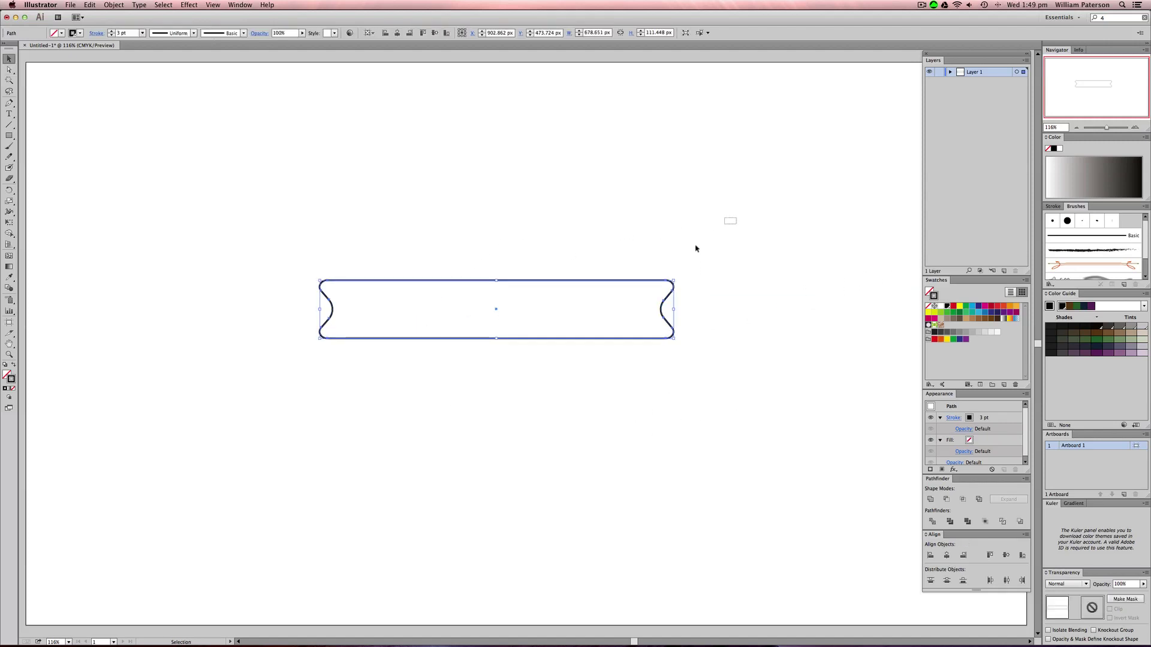
click(287, 425)
drag(390, 405, 556, 172)
click(117, 7)
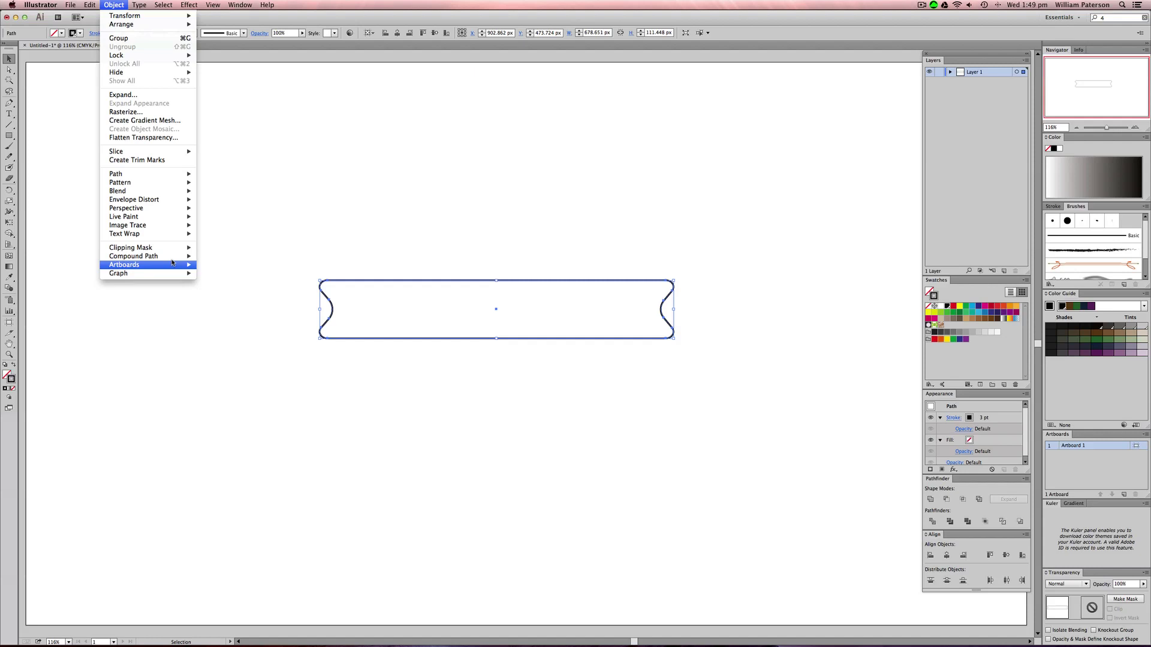
mouse_move(181, 202)
click(215, 200)
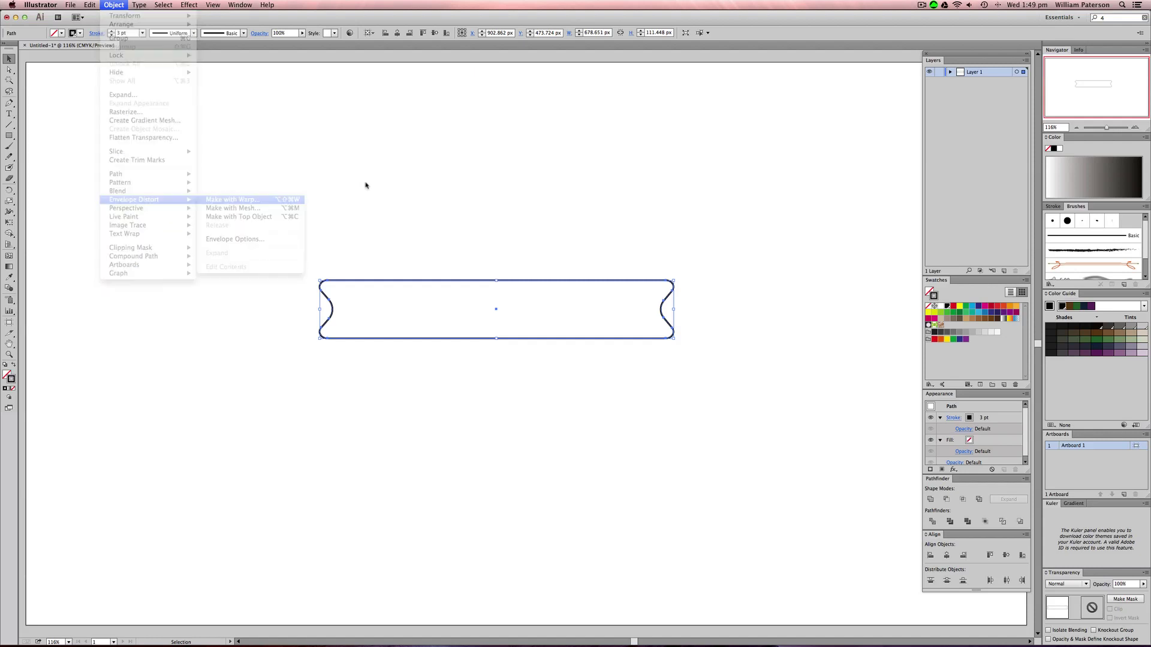
drag(816, 114, 823, 106)
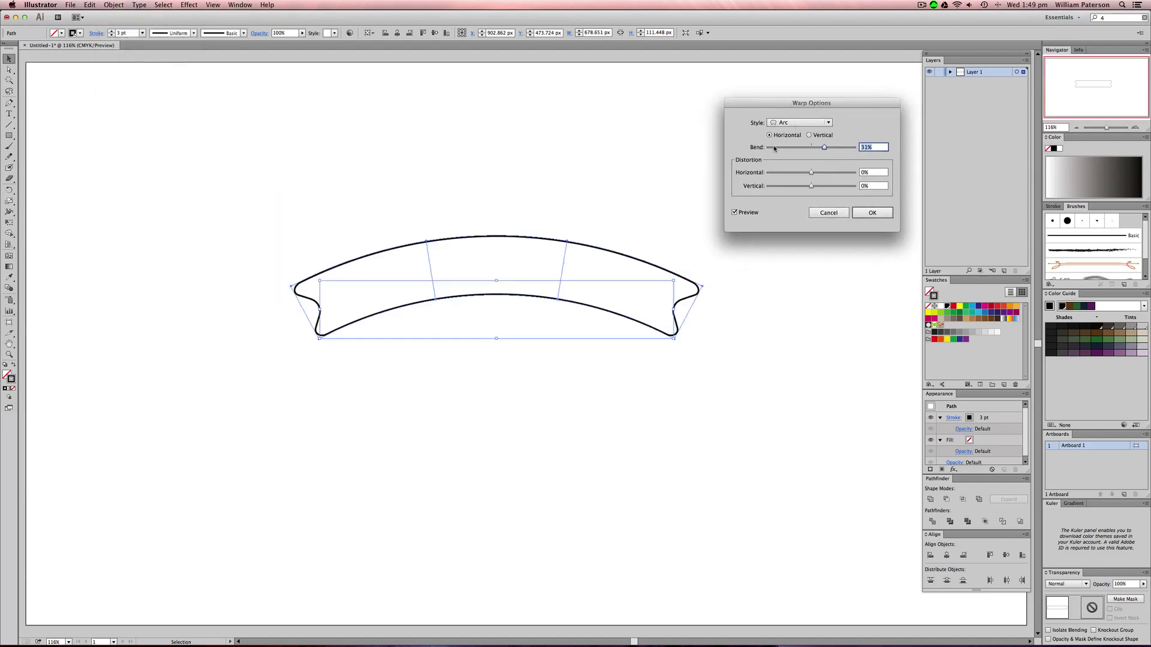
click(802, 123)
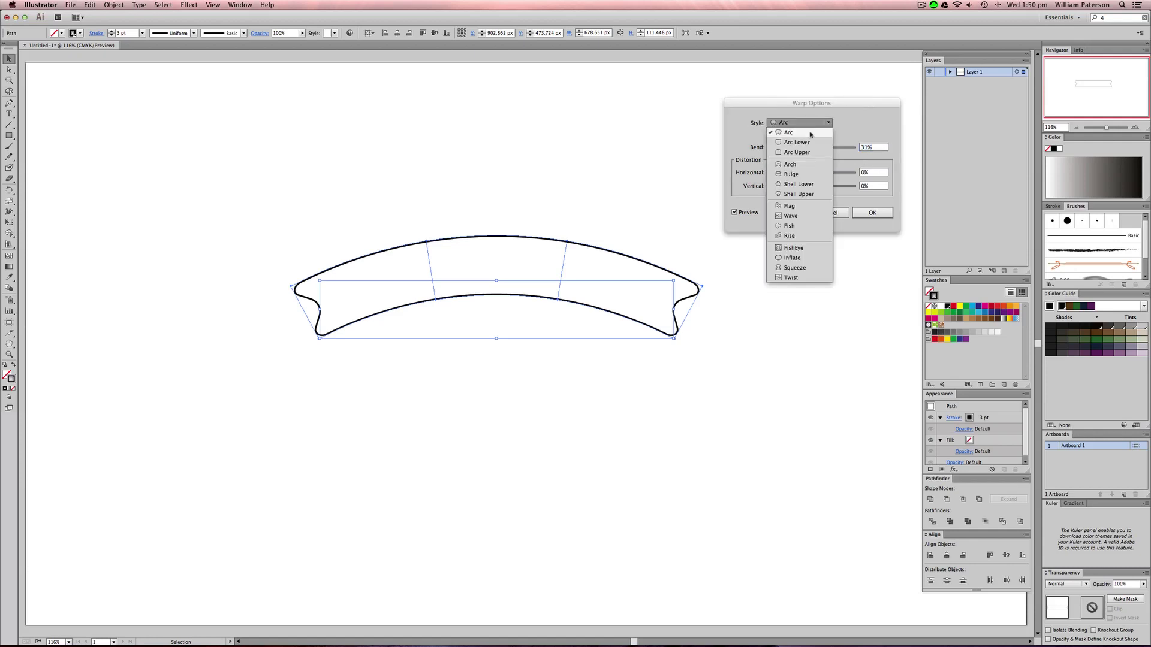
click(808, 133)
click(876, 148)
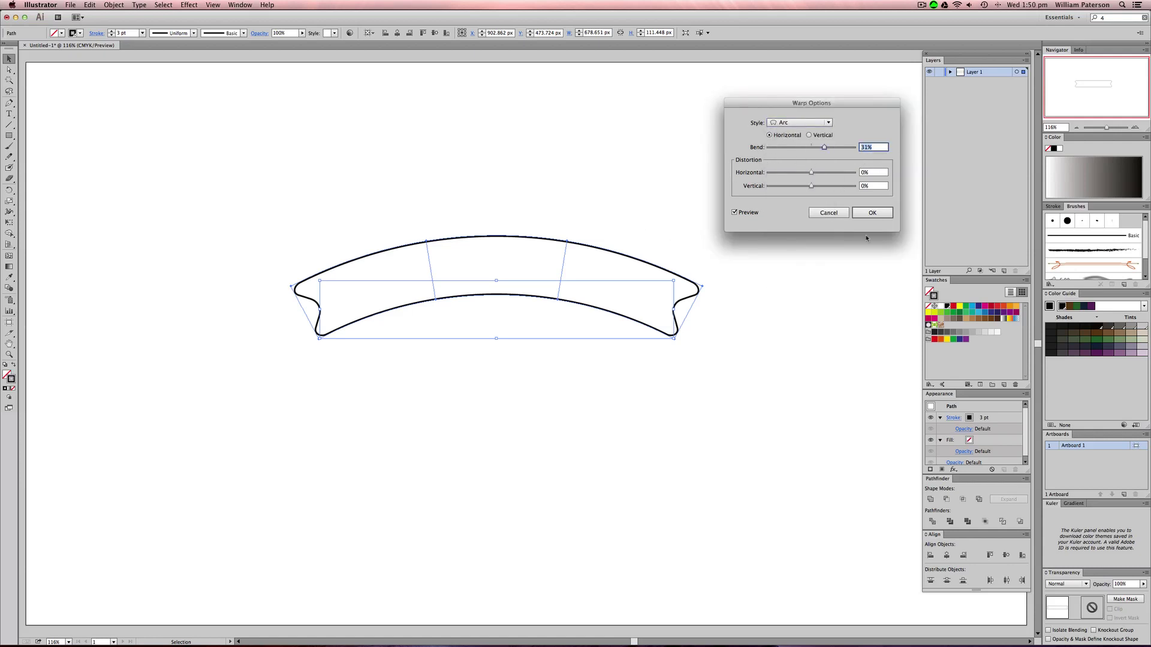
click(879, 216)
click(867, 367)
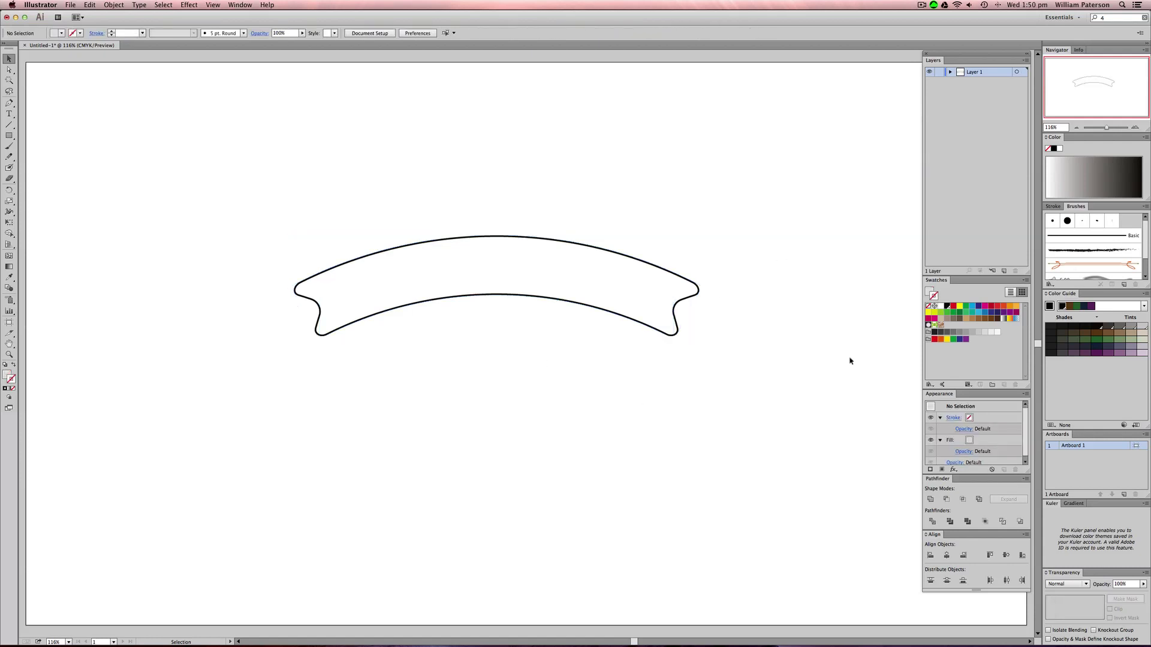
key(super+z)
key(super+z)
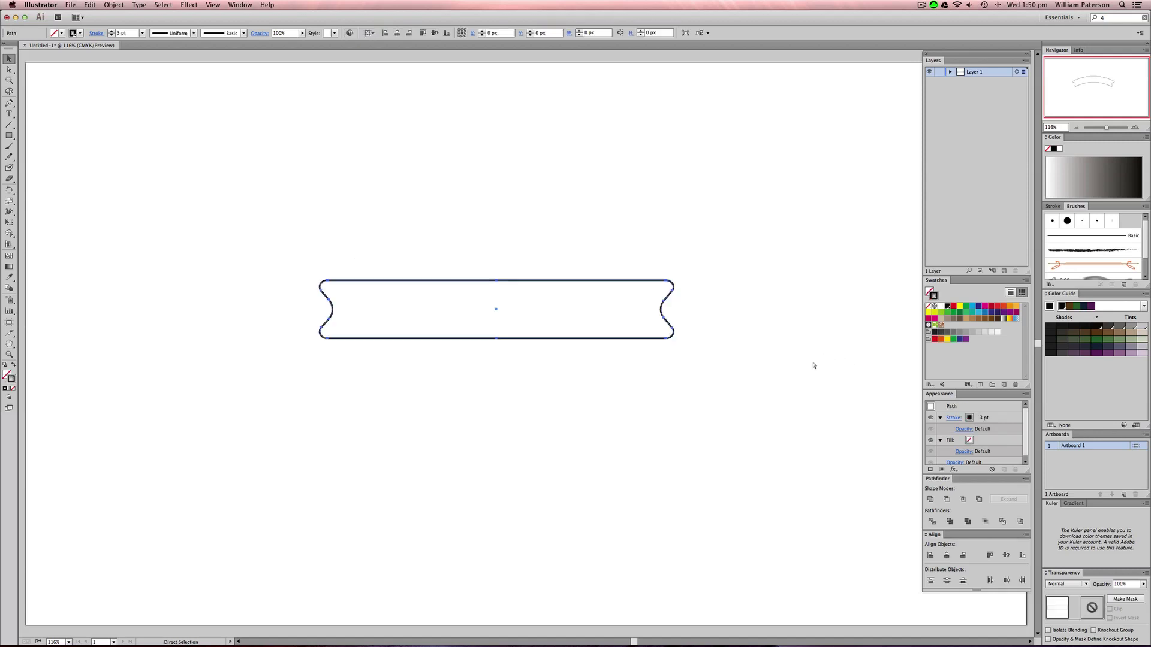
- Add the text "SLAB TEXT FTW" inside the banner and enlarge it to about 88 pt
click(527, 439)
drag(555, 215, 454, 392)
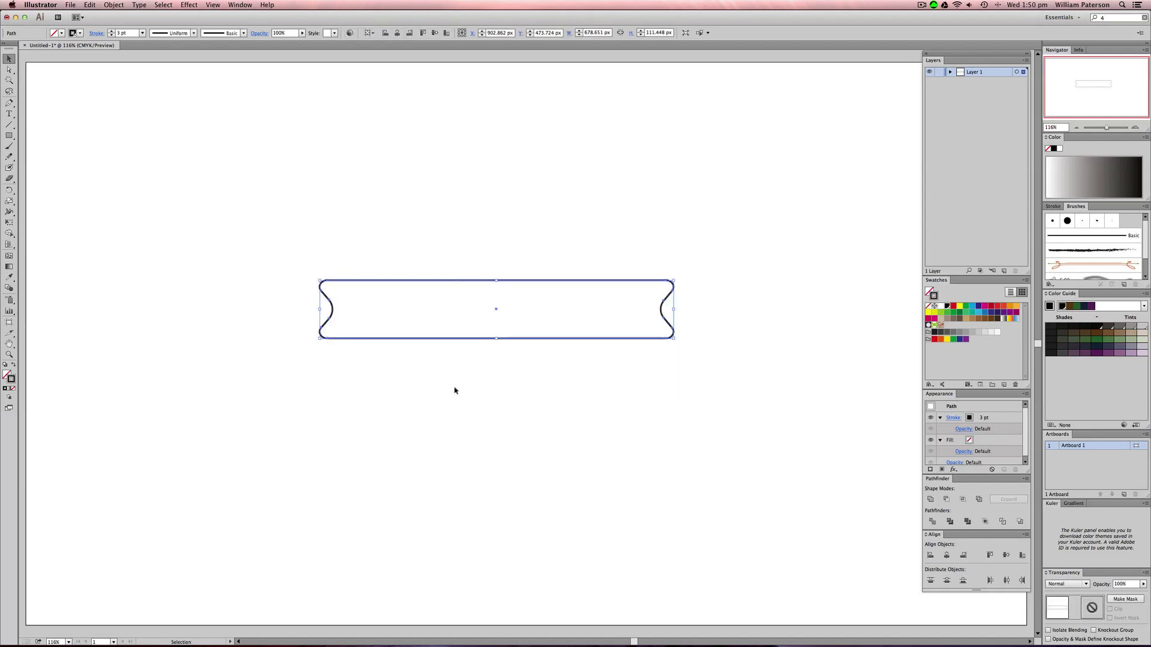
click(468, 343)
key(t)
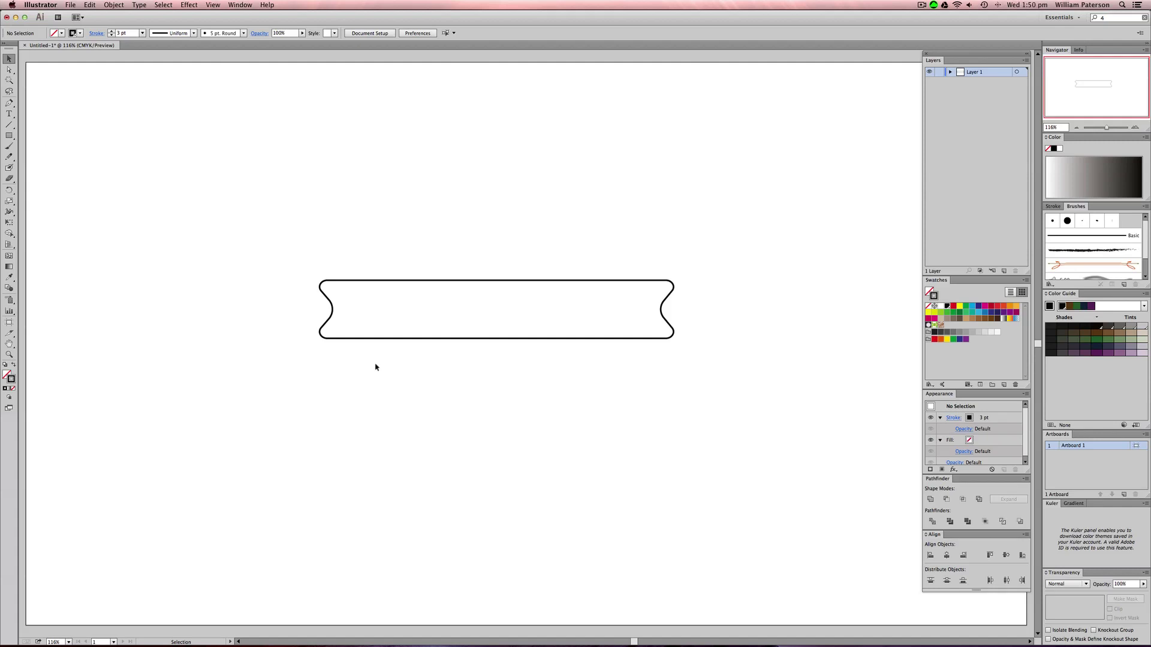
drag(411, 308, 413, 309)
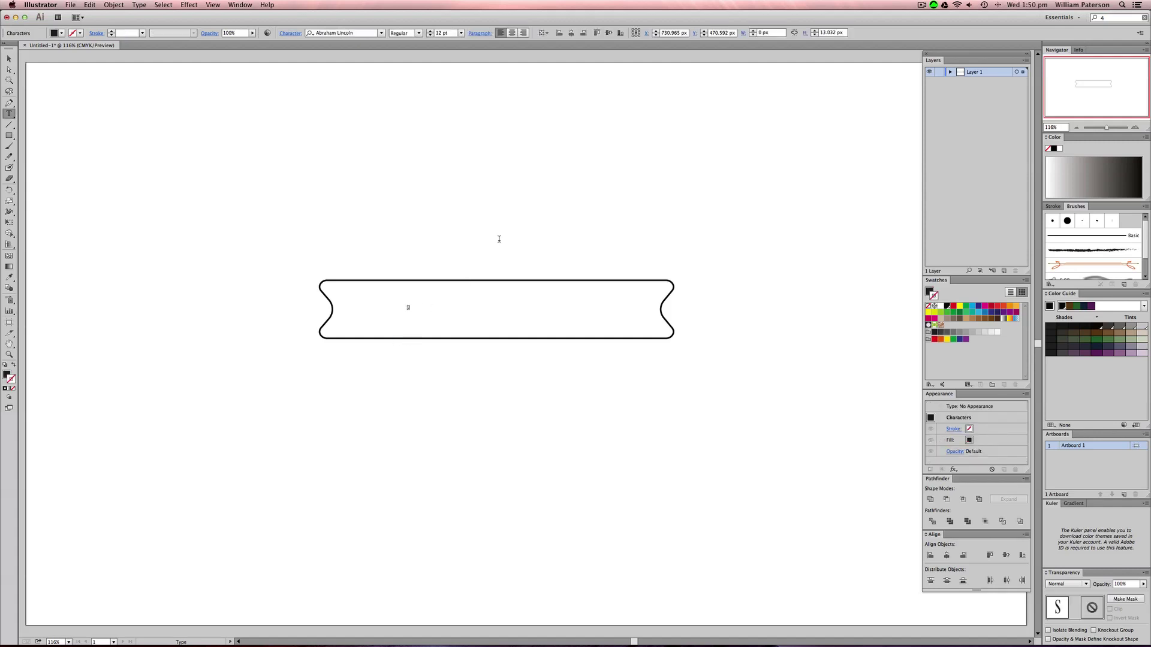
key(BackSpace)
key(BackSpace)
key(BackSpace)
key(BackSpace)
key(Escape)
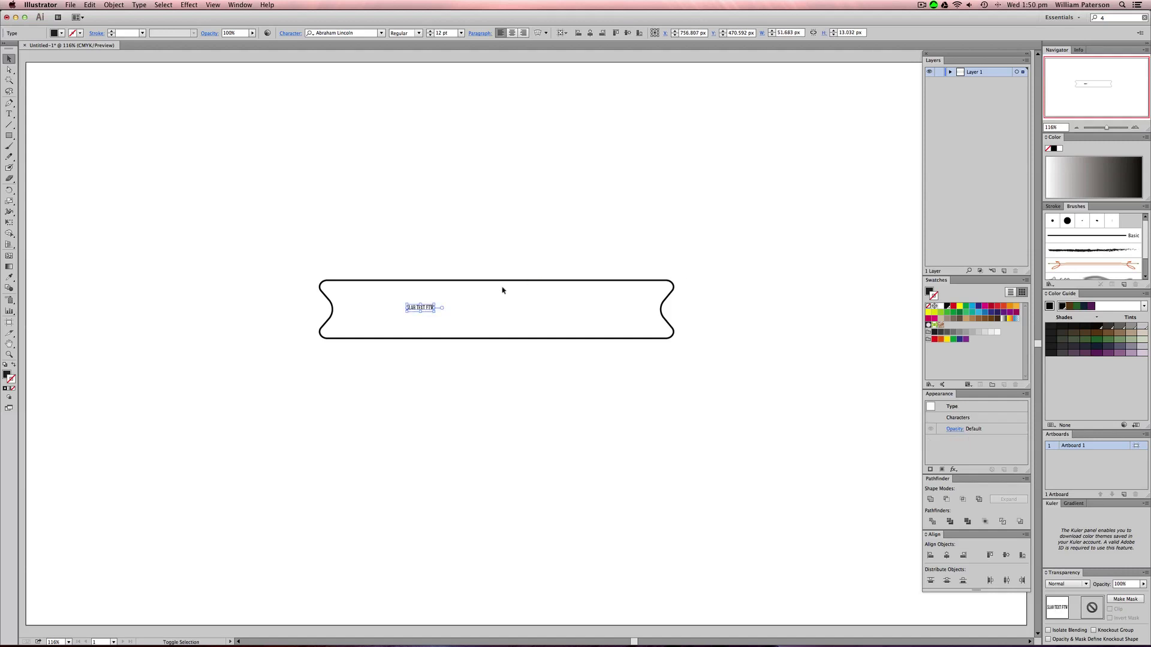
drag(436, 314, 586, 314)
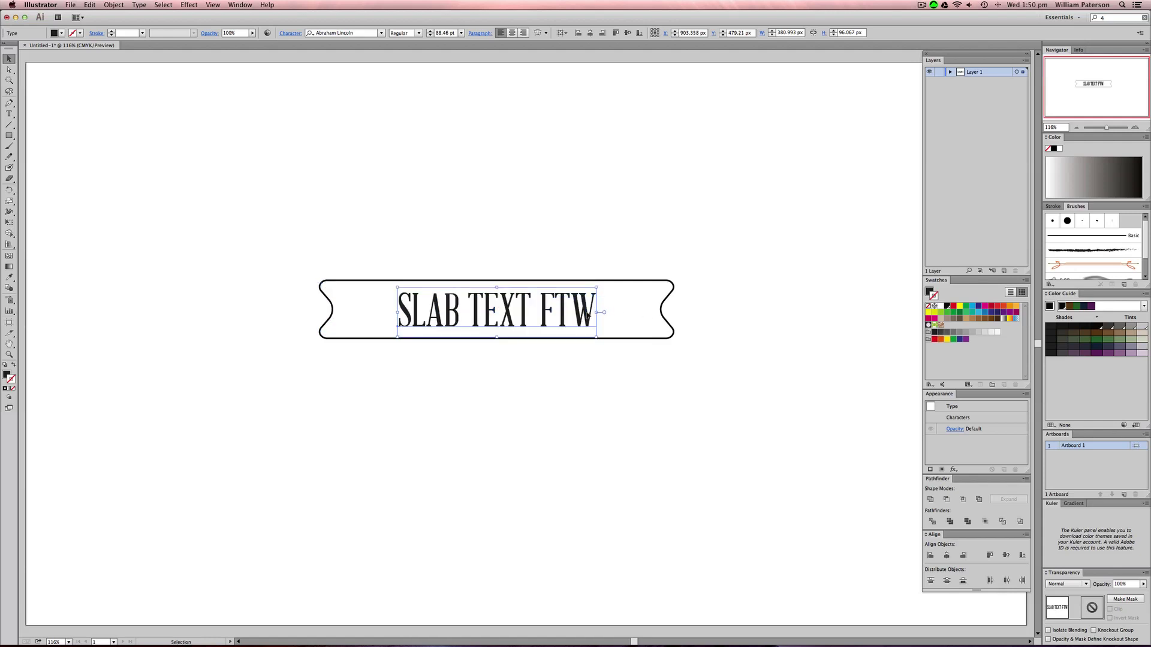
- Try converting the banner lettering to outlines
click(328, 345)
click(324, 329)
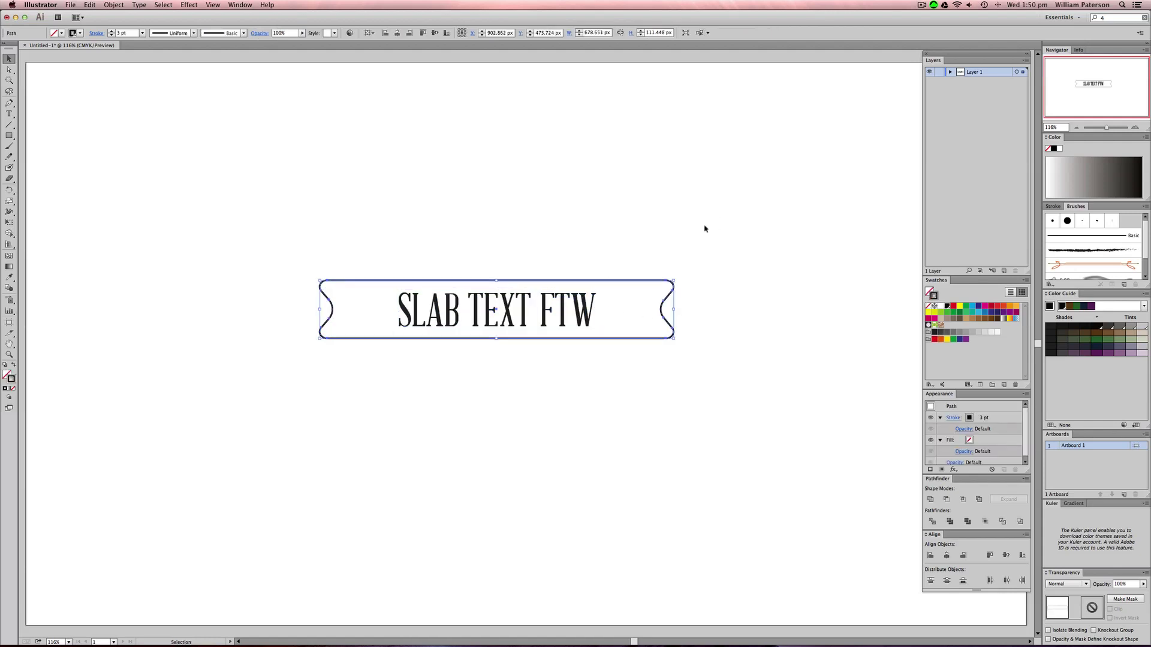
click(591, 310)
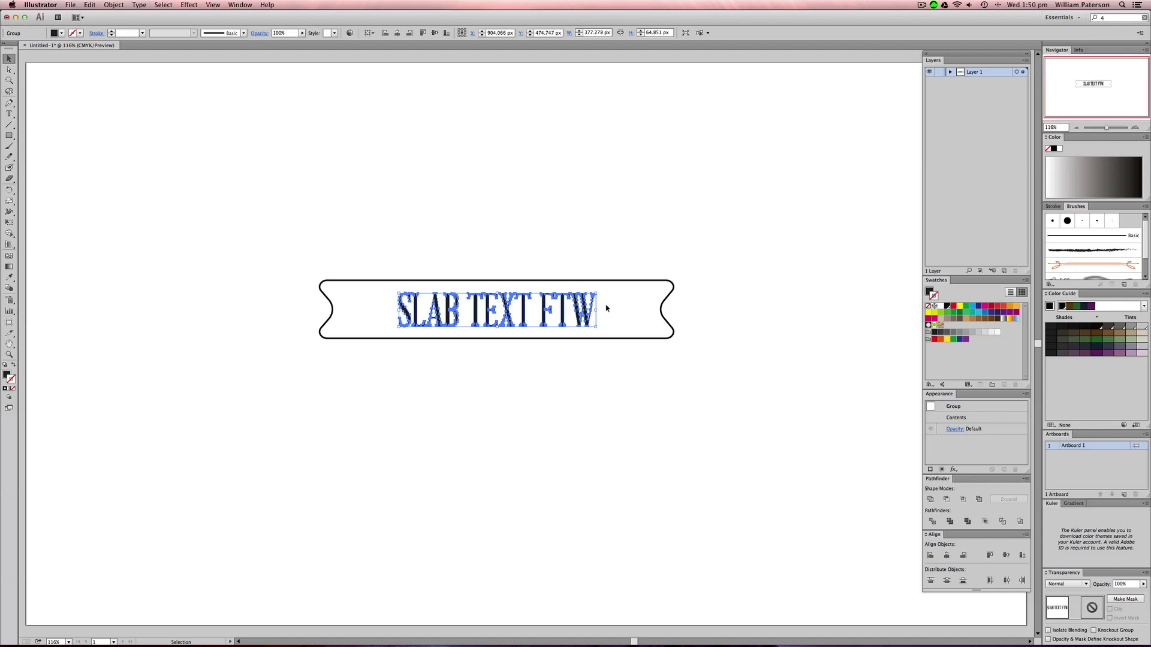
- Widen the letter spacing of the whole "SLAB TEXT FTW" text until it is about 496 px wide
double_click(497, 320)
key(super+a)
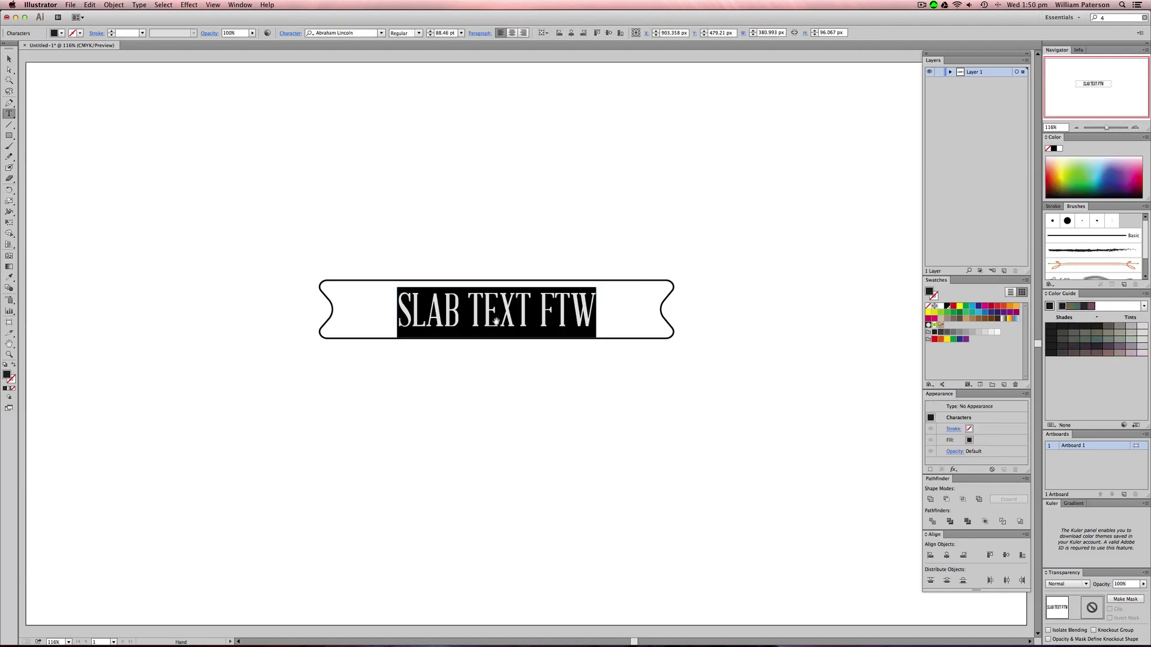
key(alt+Right)
key(alt+Right)
key(alt+Right)
key(alt+Right)
key(alt+Right)
key(Escape)
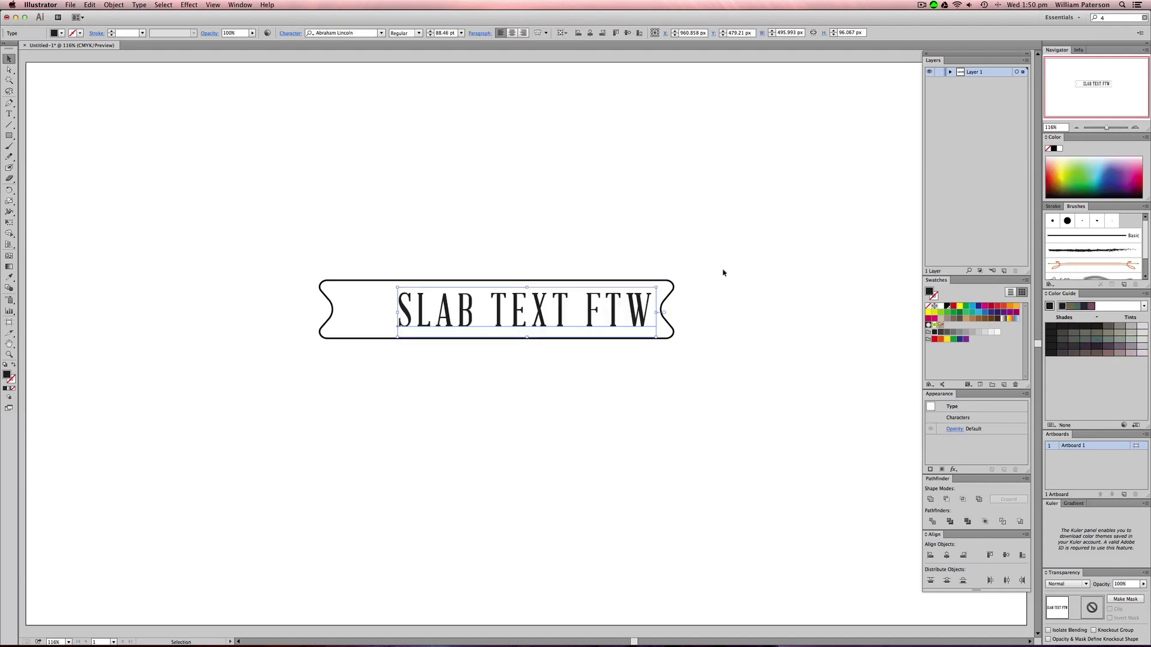
- Centre the live text horizontally and vertically on the banner shape
drag(724, 253, 597, 353)
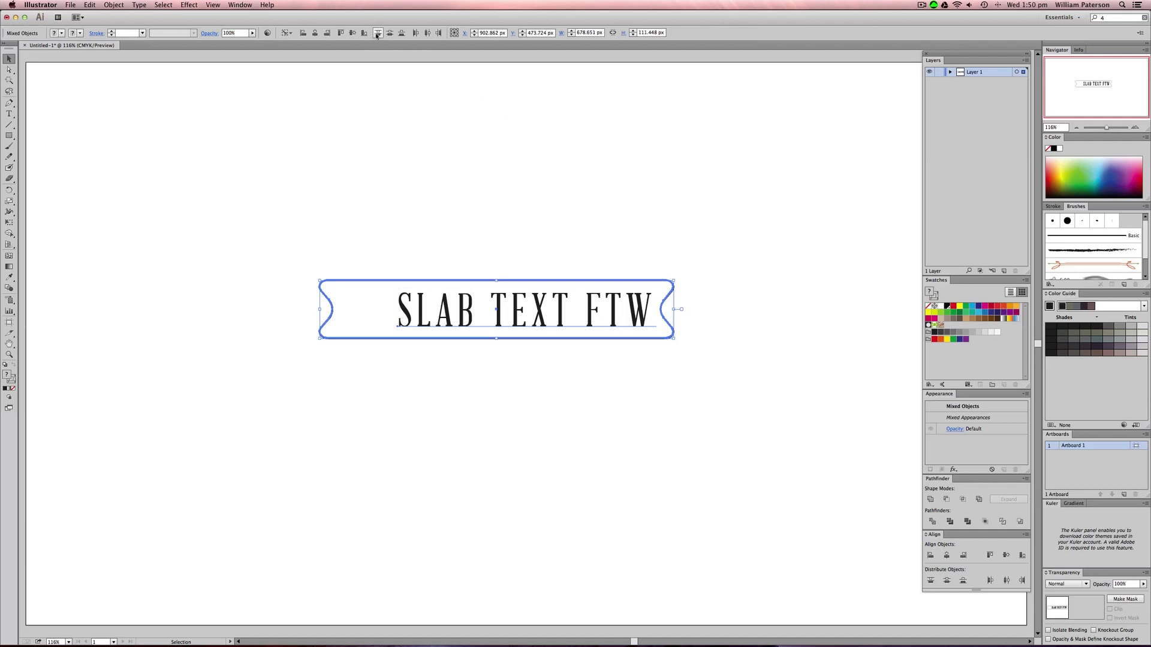
click(315, 33)
click(352, 33)
click(585, 252)
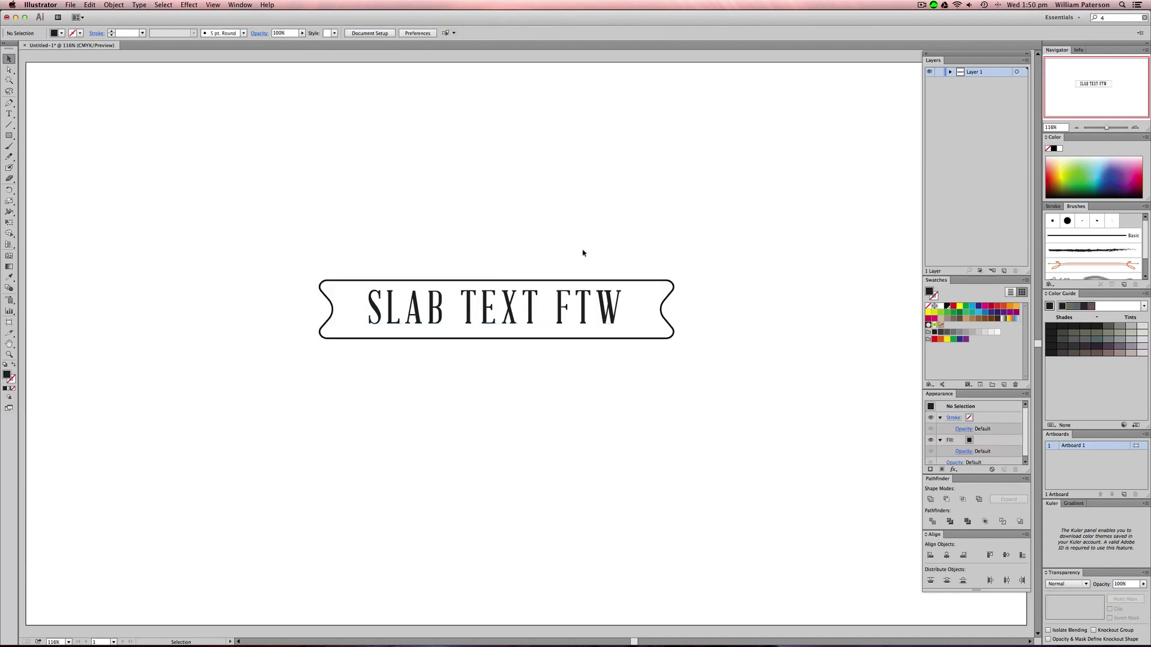
- Convert the "SLAB TEXT FTW" text to outlines
click(619, 305)
key(super+o)
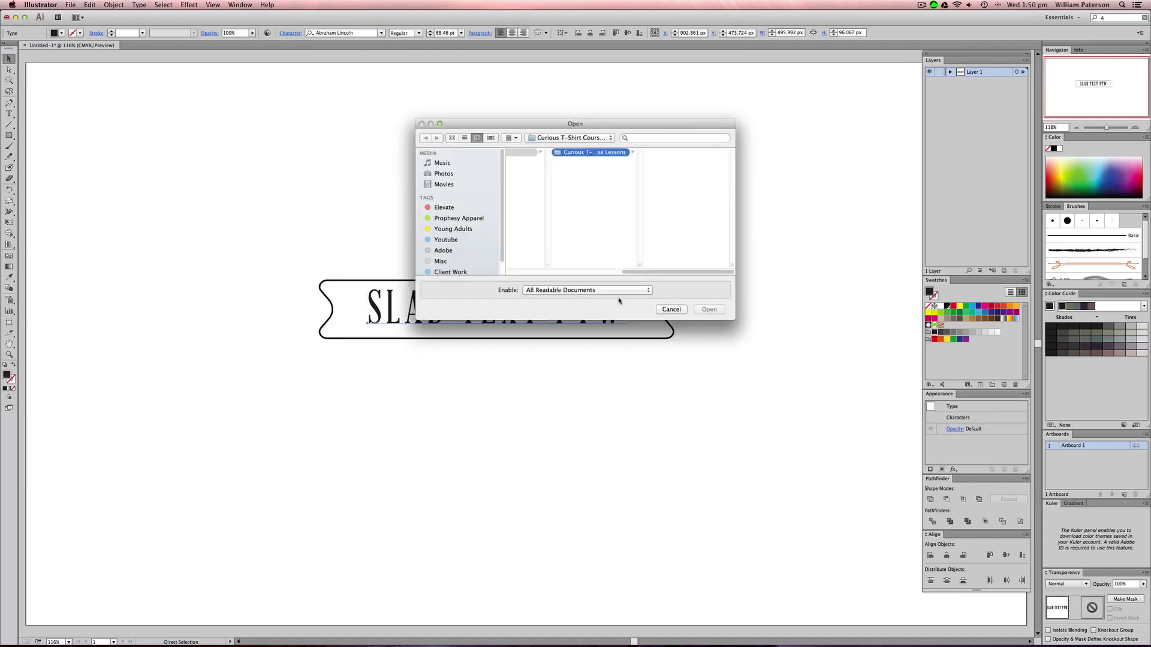
key(Escape)
key(super+shift+o)
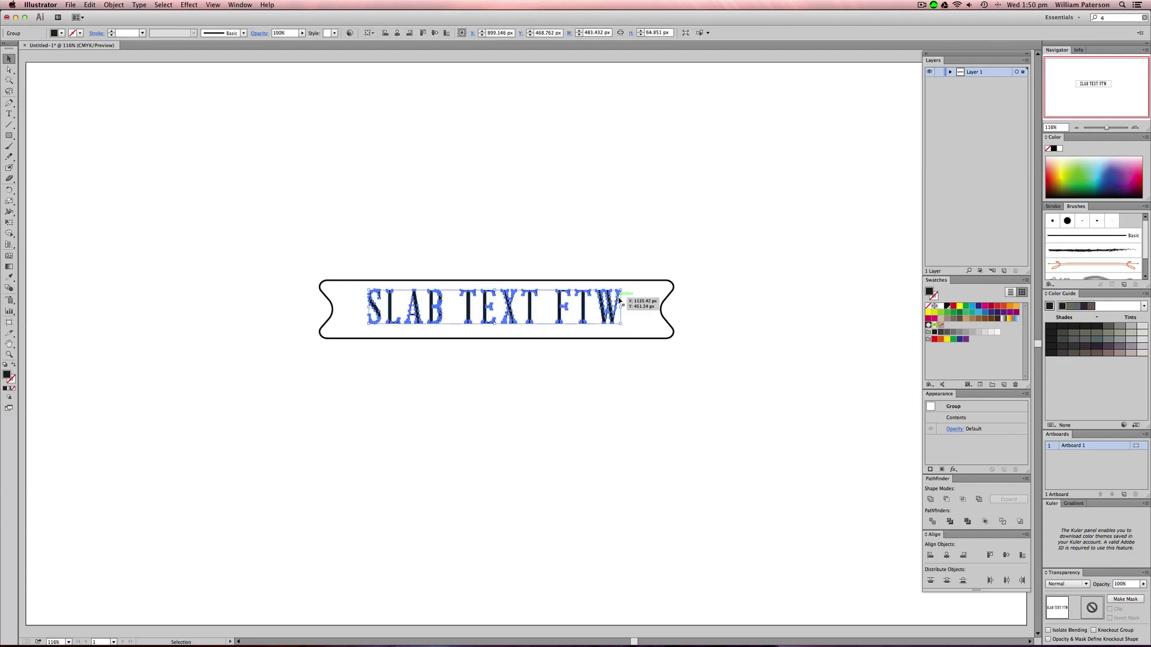
- Realign the outlined lettering to the centre of the banner in both directions
shift+click(589, 280)
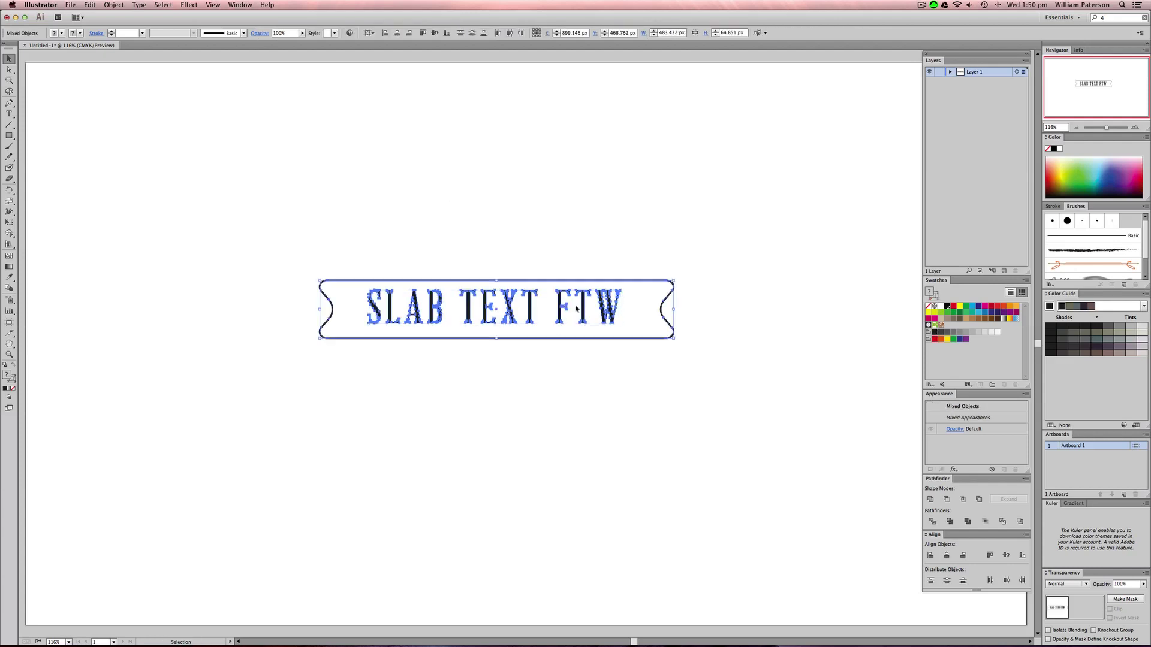
click(397, 33)
click(652, 323)
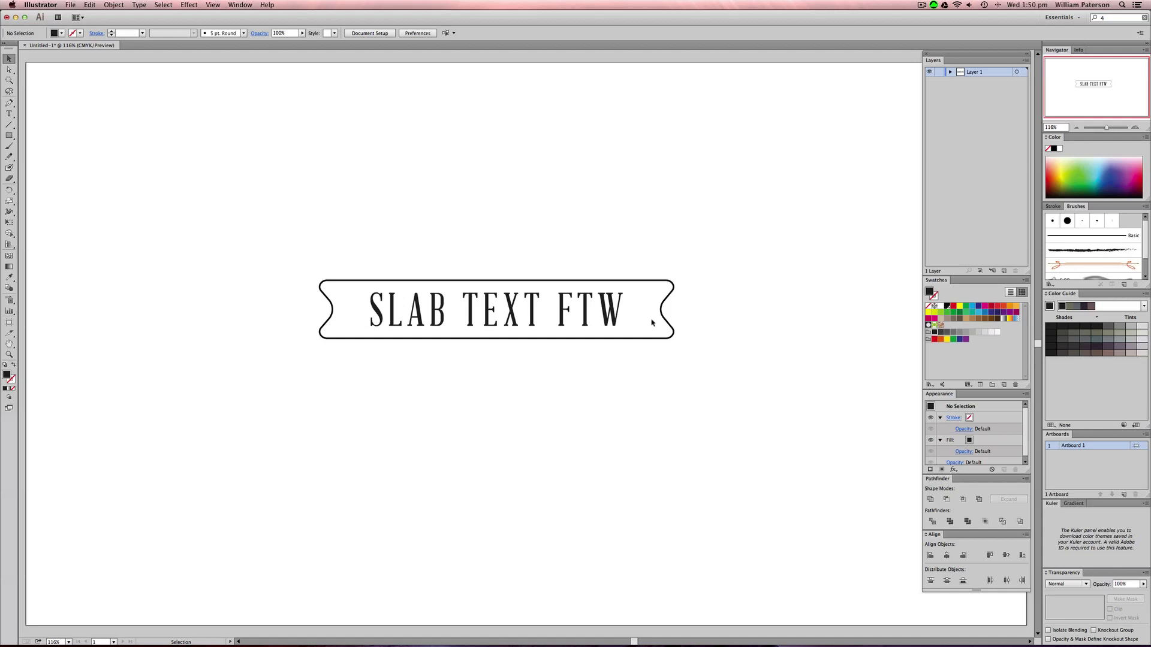
- Warp the banner and lettering together with an Arc envelope at a 31% horizontal bend
drag(726, 255, 458, 374)
click(114, 5)
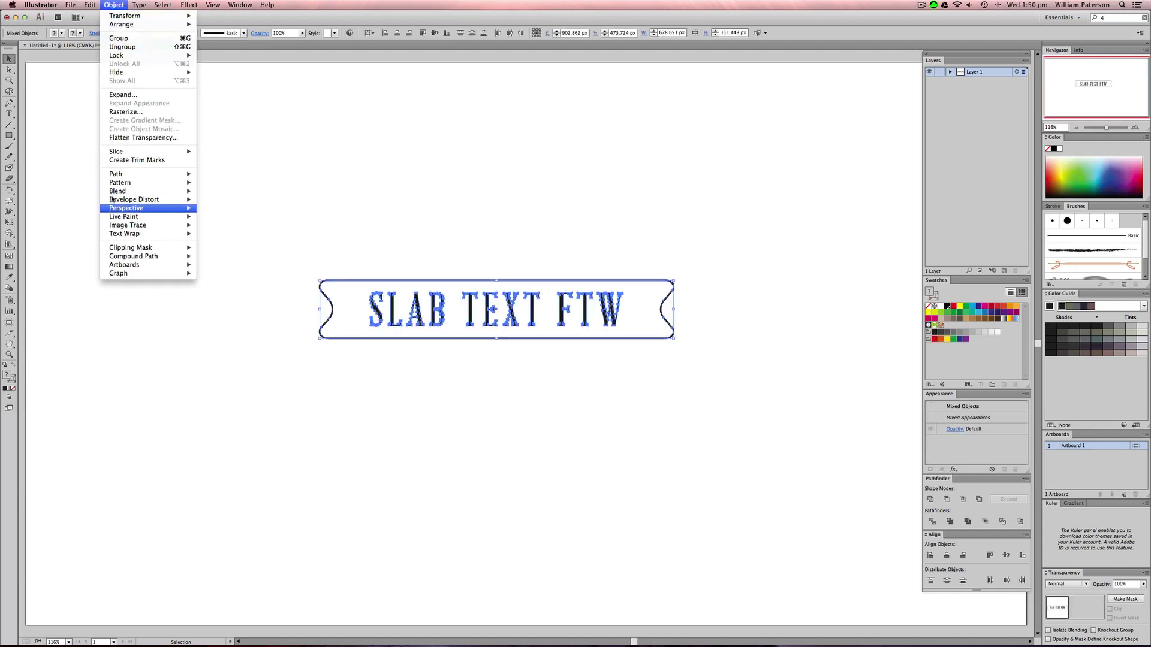
mouse_move(156, 175)
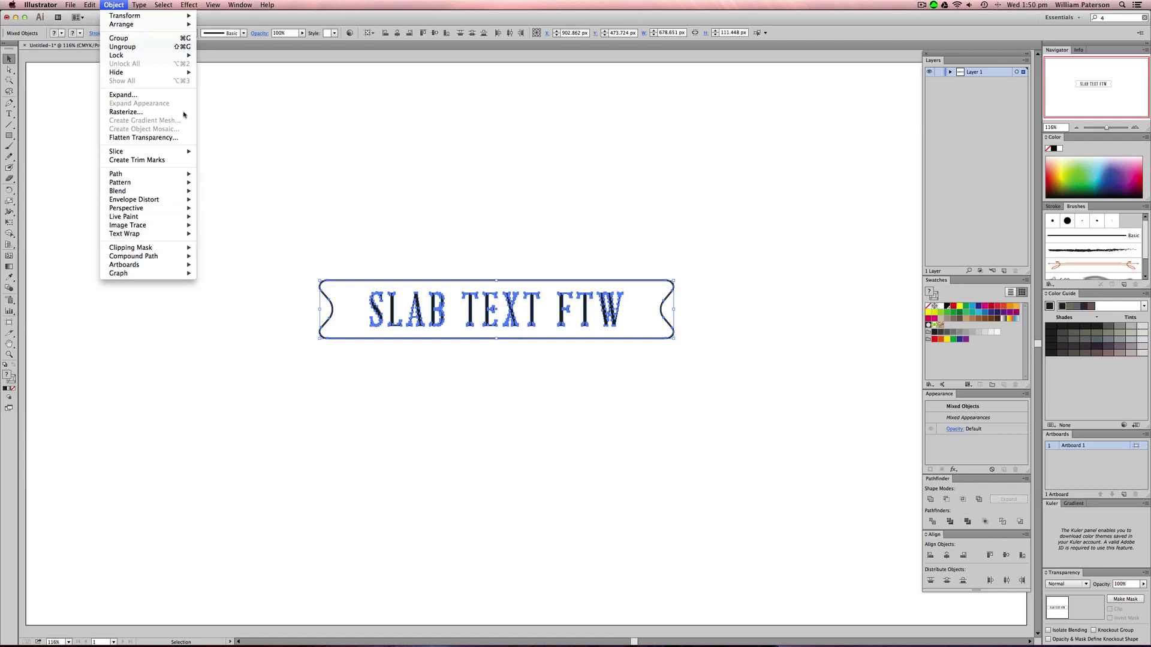
mouse_move(180, 199)
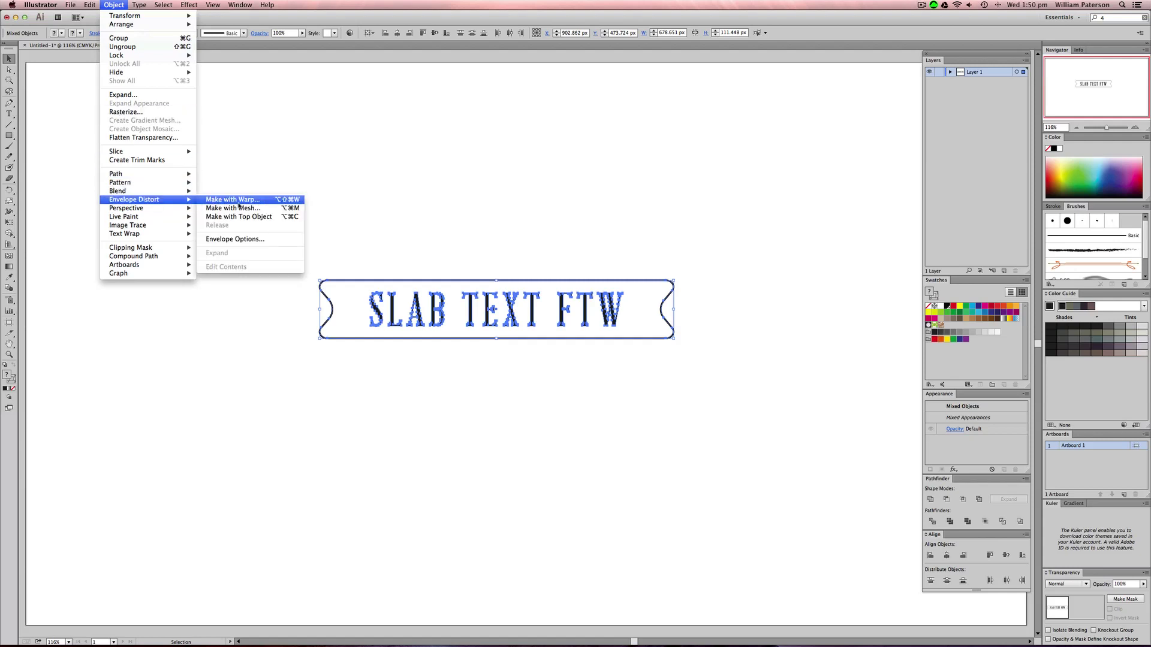
click(216, 199)
key(Return)
click(769, 279)
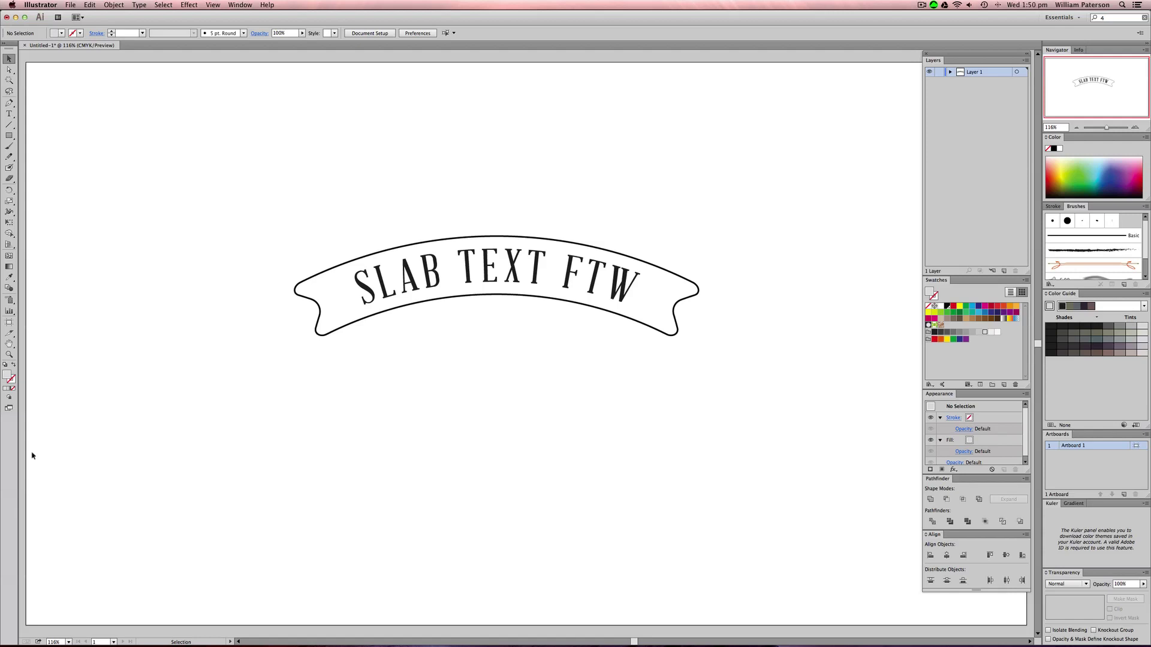
- Expand the warped banner envelope into regular editable paths
drag(606, 200, 507, 324)
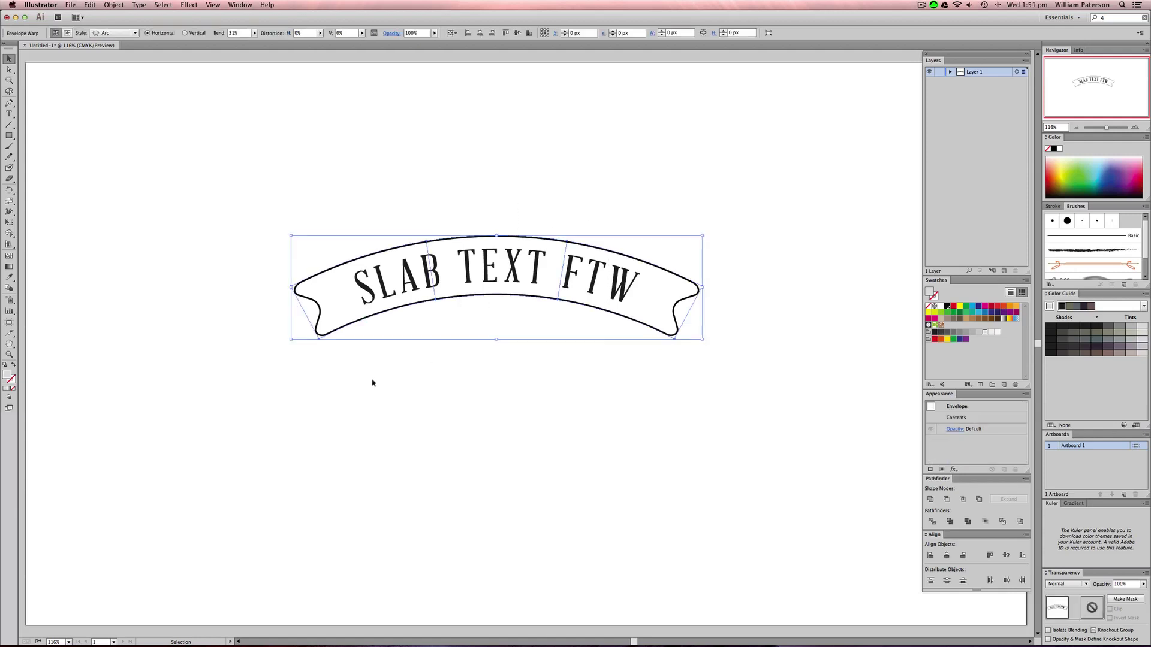
click(113, 5)
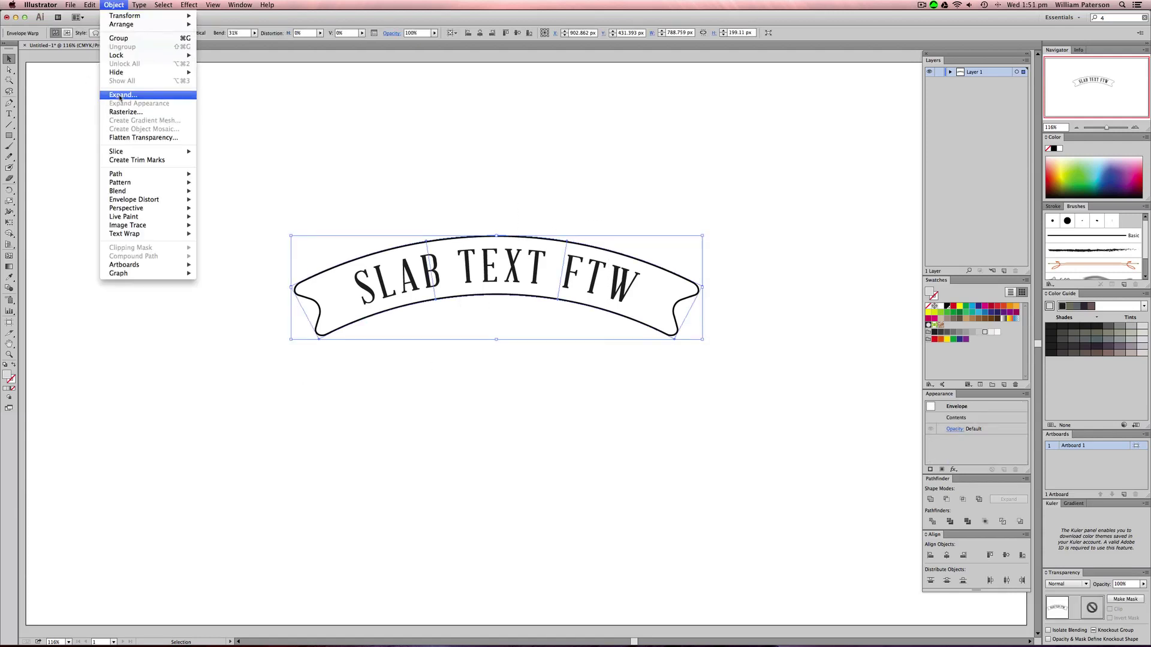
click(120, 97)
click(817, 249)
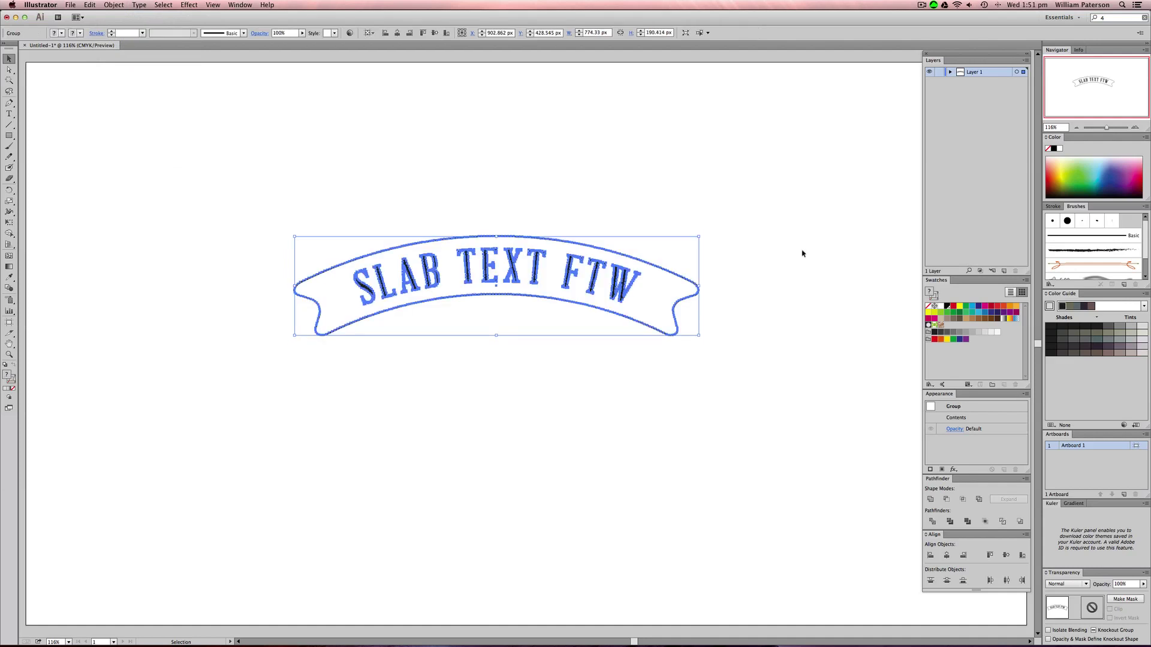
- Examine the anchor points along the banner's upper edge, comparing the artwork with and without the expansion
click(548, 375)
drag(554, 214, 504, 313)
key(z)
drag(600, 208, 482, 258)
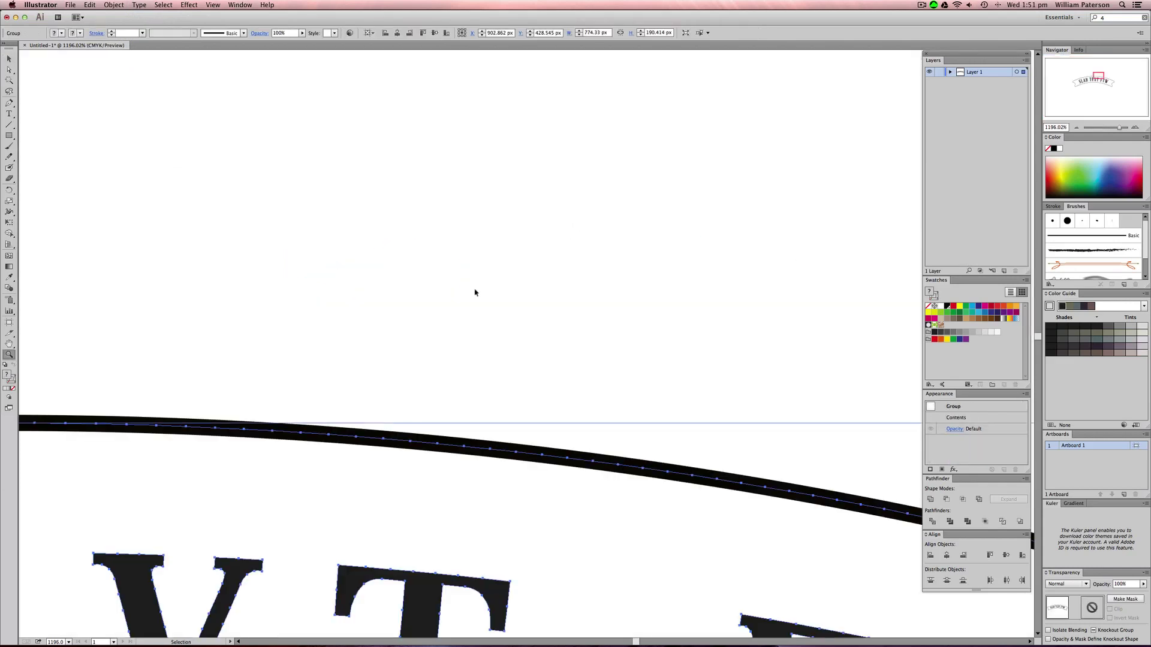
key(super+z)
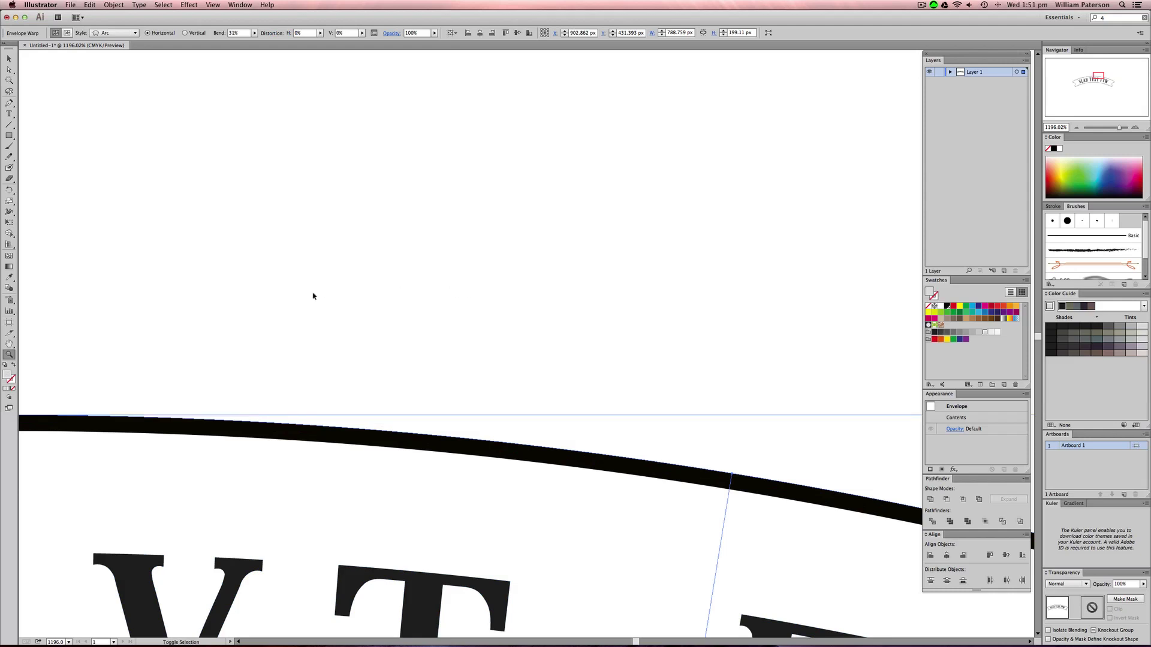
key(shift+super+z)
key(super+0)
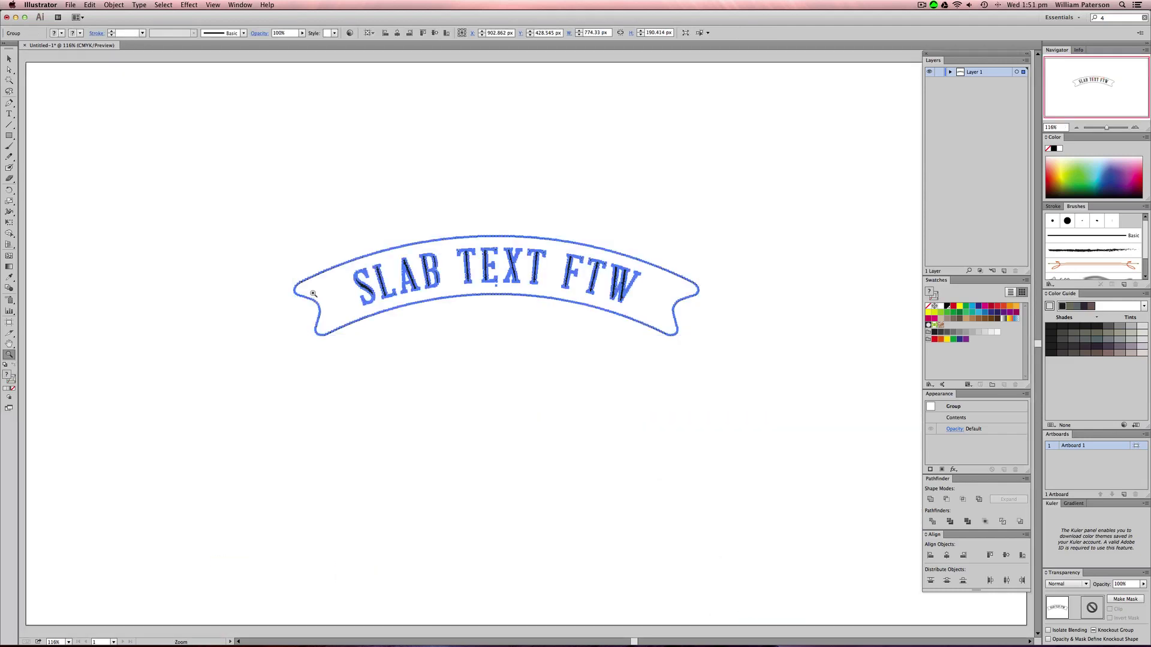
- Convert the expanded banner's stroke into a filled shape with Outline Stroke
key(v)
click(89, 5)
mouse_move(114, 5)
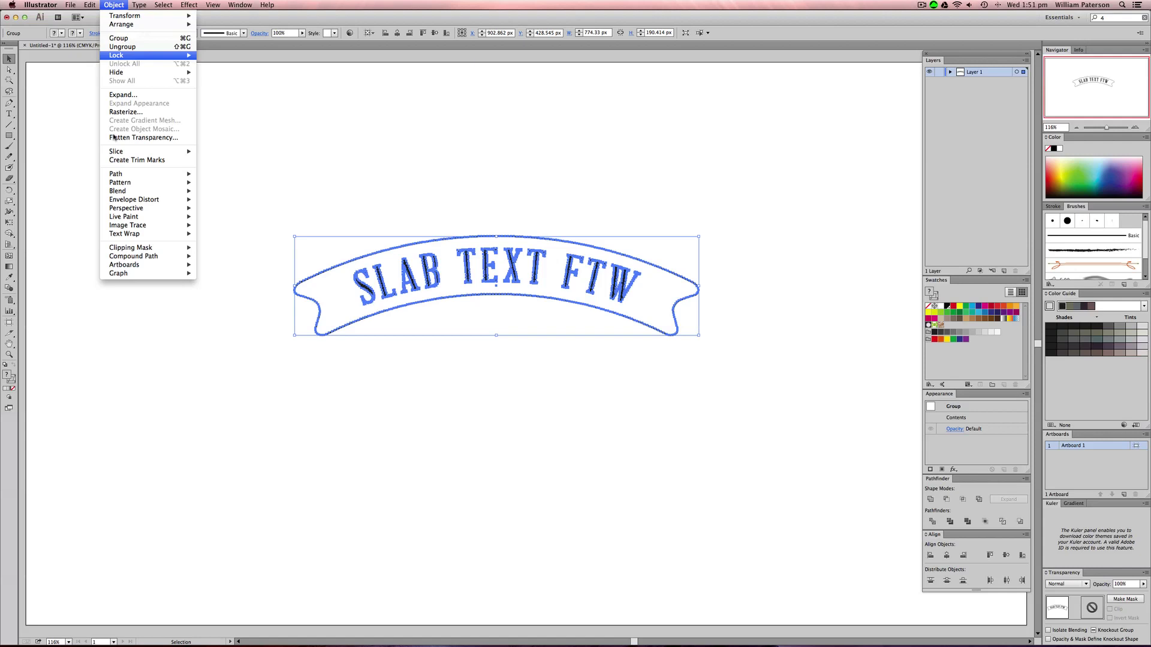
mouse_move(144, 174)
click(240, 196)
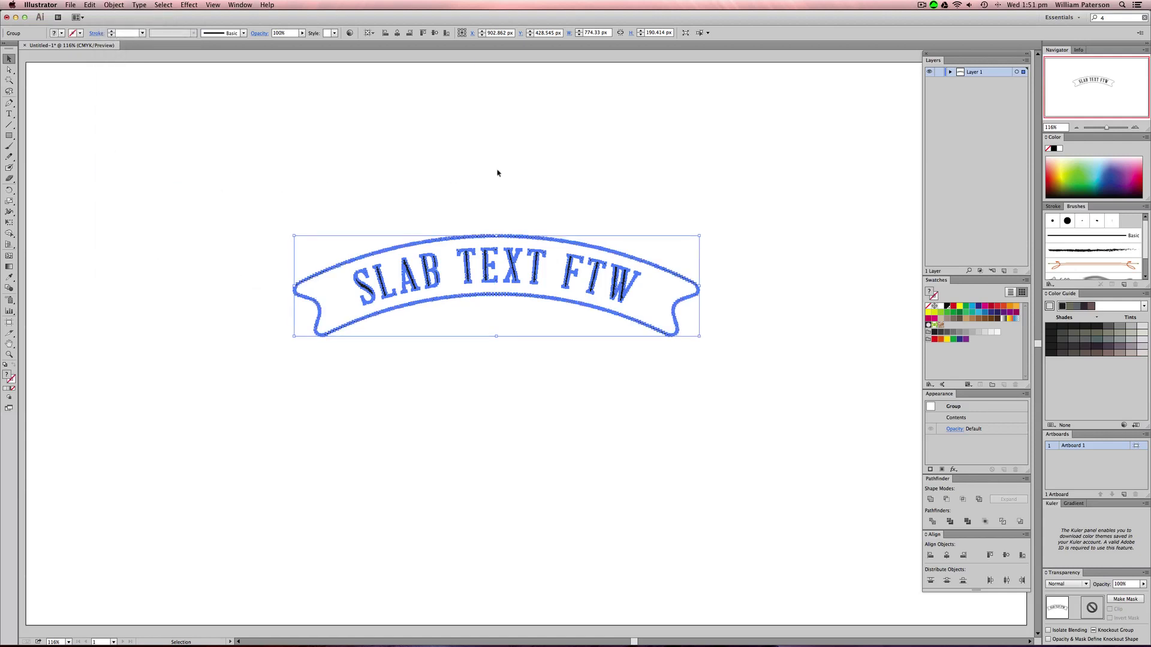
- Examine the outlined stroke along the banner's upper edge at close range
key(z)
drag(562, 207, 471, 262)
key(v)
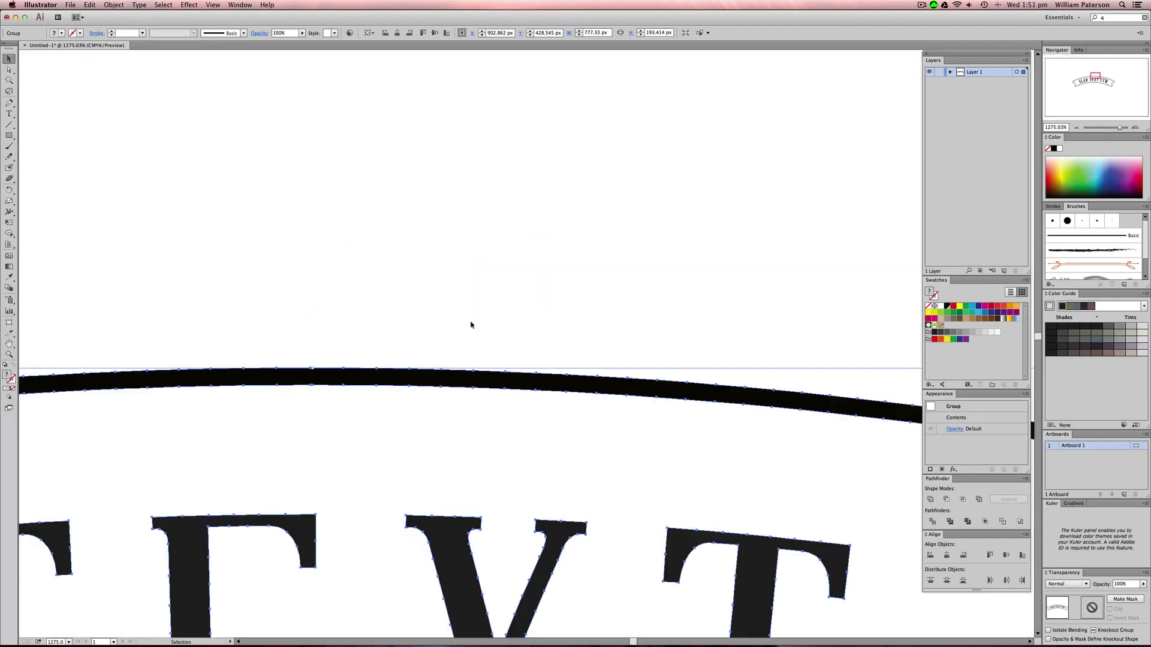
key(super+1)
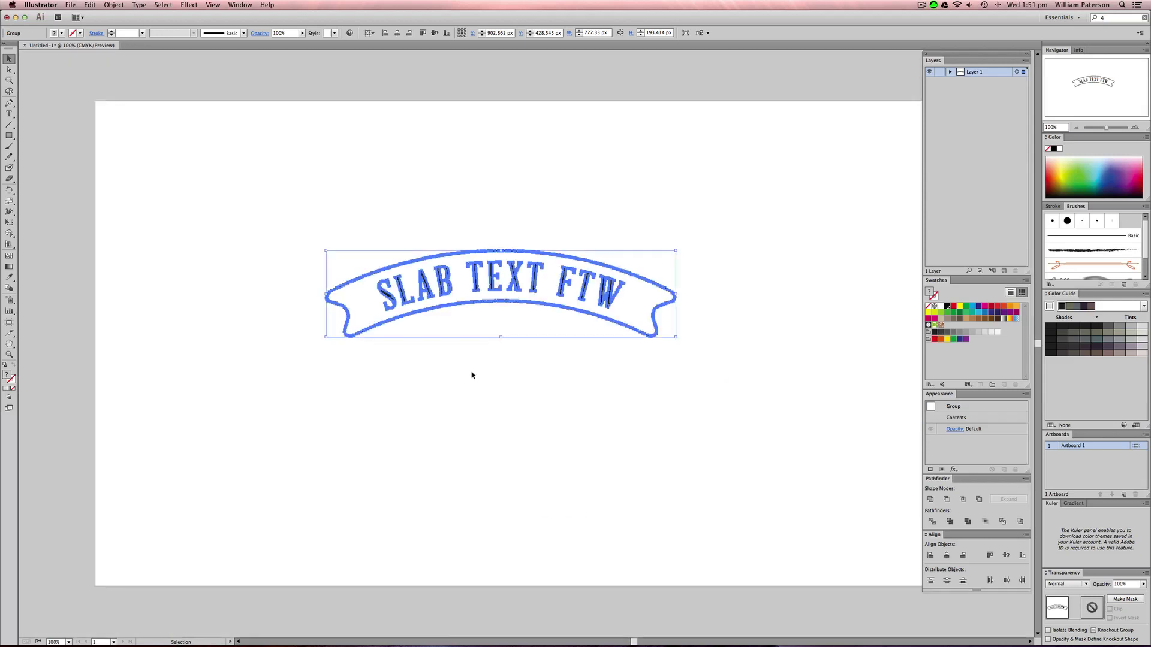
- Move the banner group slightly down the artboard and enlarge it proportionally about its centre
drag(475, 385, 558, 298)
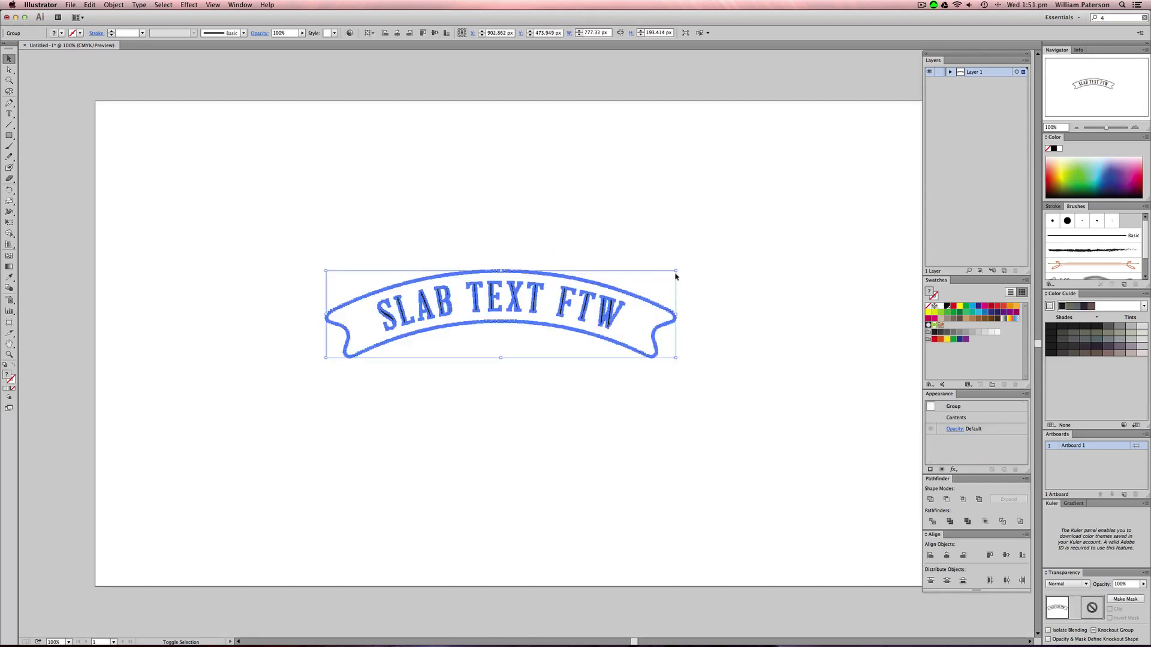
drag(678, 269, 747, 223)
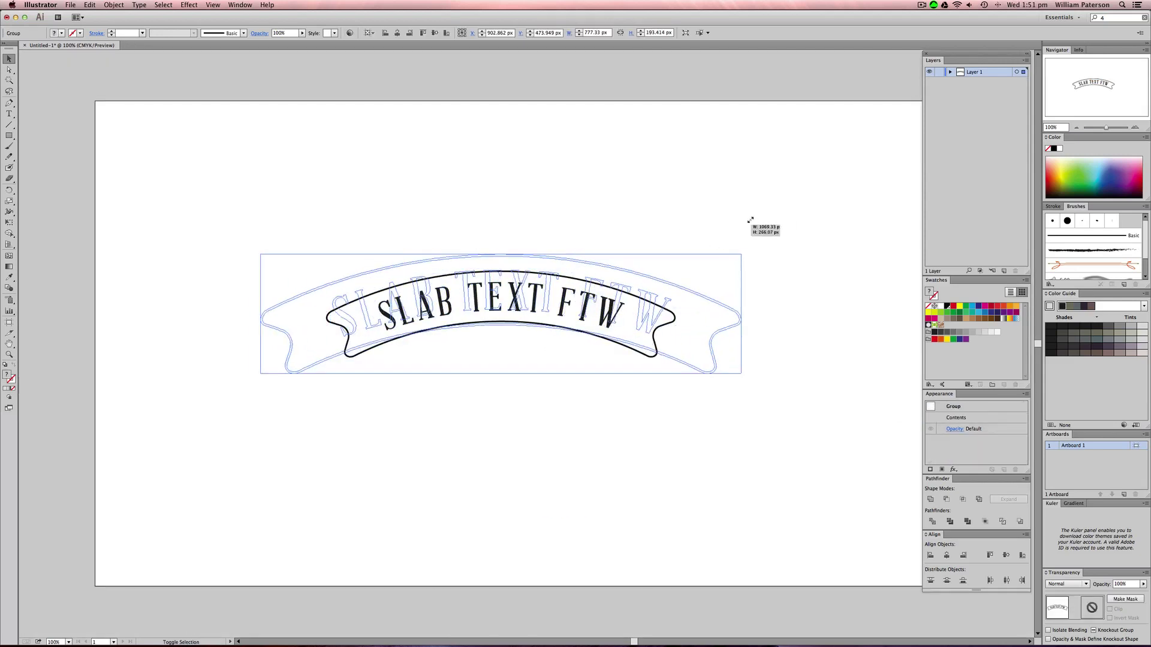
click(309, 443)
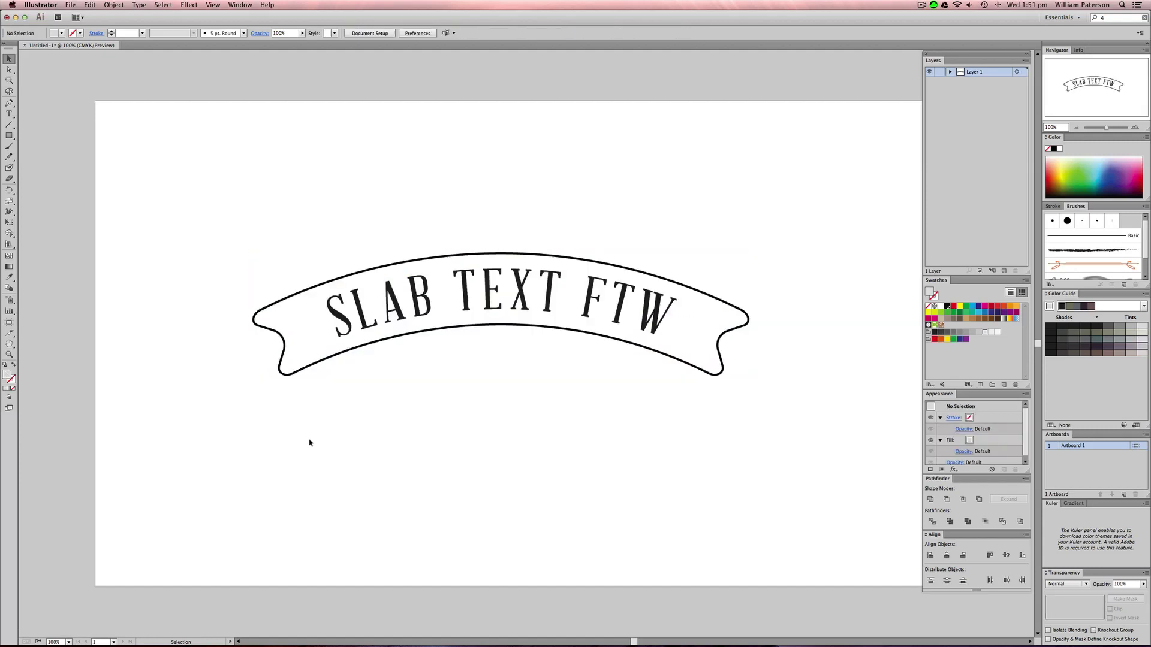
drag(306, 411, 303, 318)
click(302, 432)
- Scale the banner group down proportionally about its centre to about 590 px wide and move it up near the artboard's top edge
drag(706, 224, 589, 331)
drag(750, 253, 685, 290)
drag(537, 308, 538, 182)
click(568, 315)
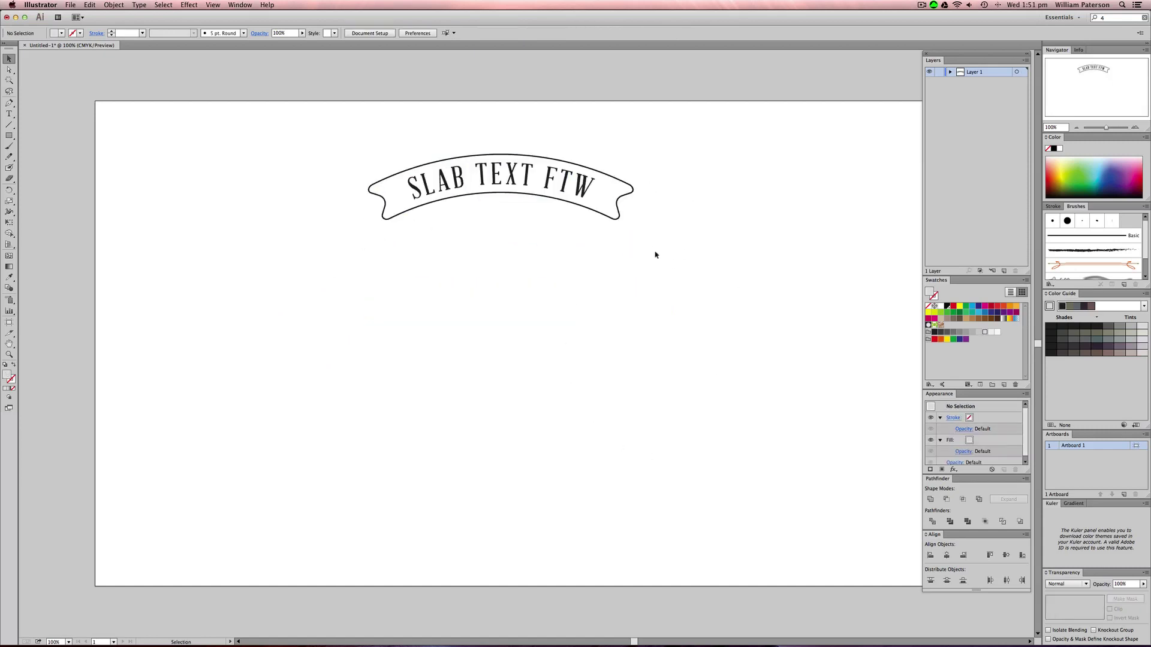
drag(570, 248, 299, 306)
drag(306, 306, 735, 252)
click(602, 215)
click(540, 275)
drag(503, 259, 513, 125)
mouse_move(512, 130)
mouse_down()
mouse_move(491, 249)
mouse_move(514, 123)
mouse_move(490, 247)
mouse_move(528, 116)
mouse_move(501, 153)
mouse_move(491, 237)
mouse_move(496, 135)
mouse_move(521, 130)
mouse_up()
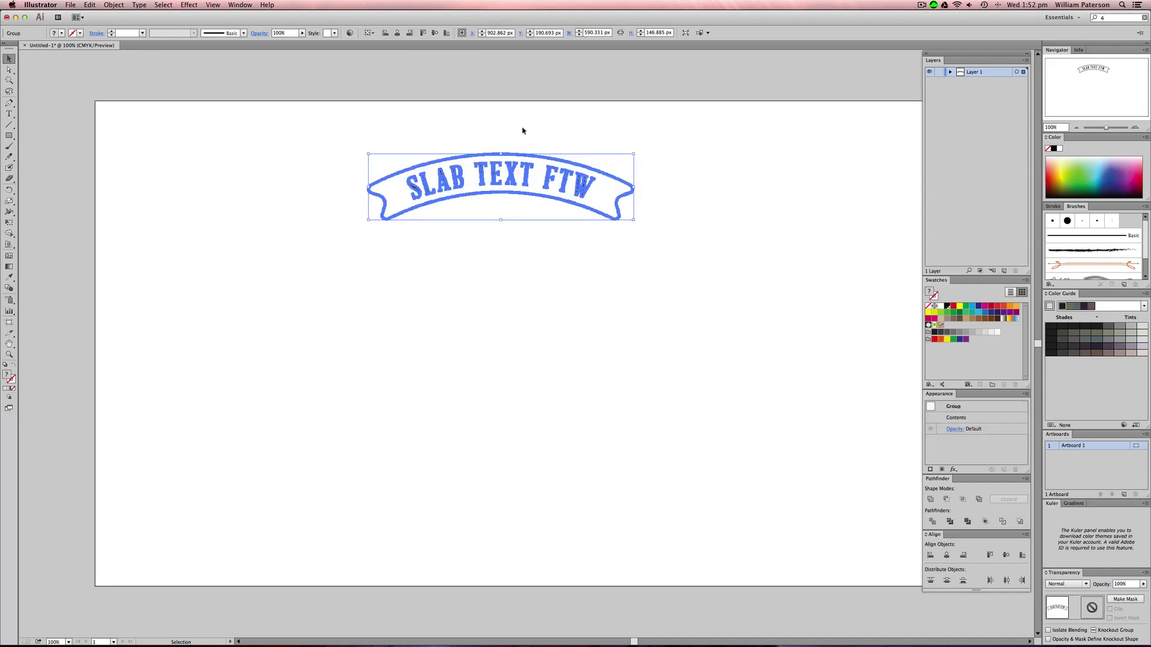
click(519, 127)
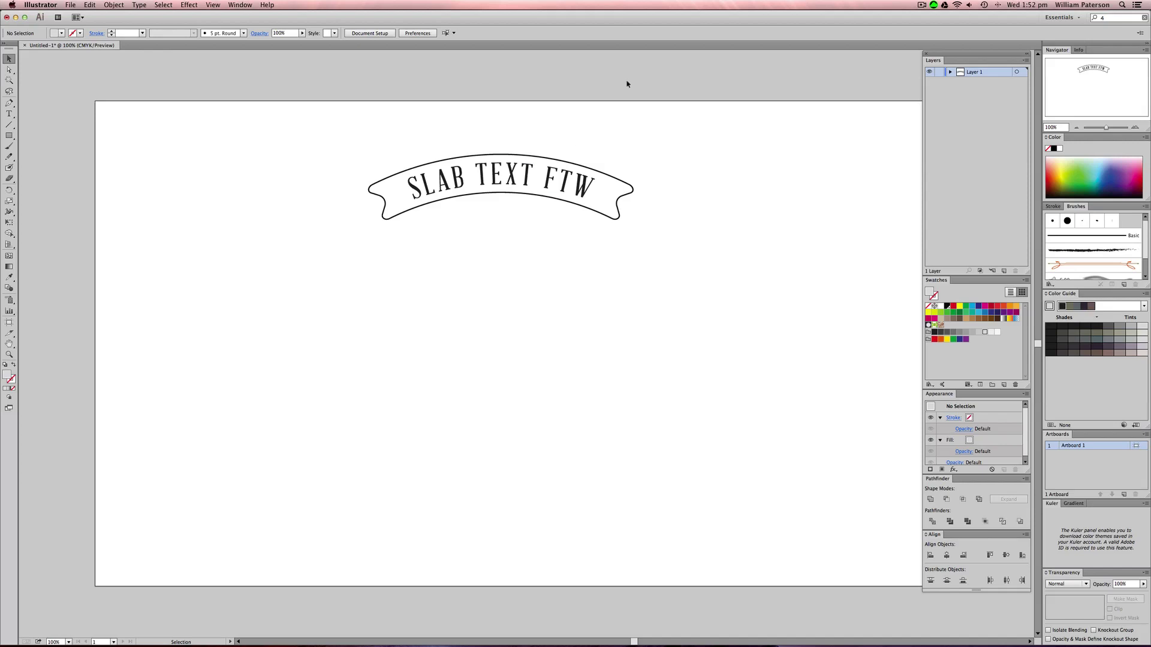
drag(548, 142, 456, 240)
drag(520, 137, 499, 223)
click(520, 141)
drag(531, 119, 489, 246)
mouse_move(516, 137)
mouse_down()
mouse_move(488, 244)
mouse_move(524, 123)
mouse_move(493, 240)
mouse_up()
drag(497, 252, 512, 146)
click(535, 116)
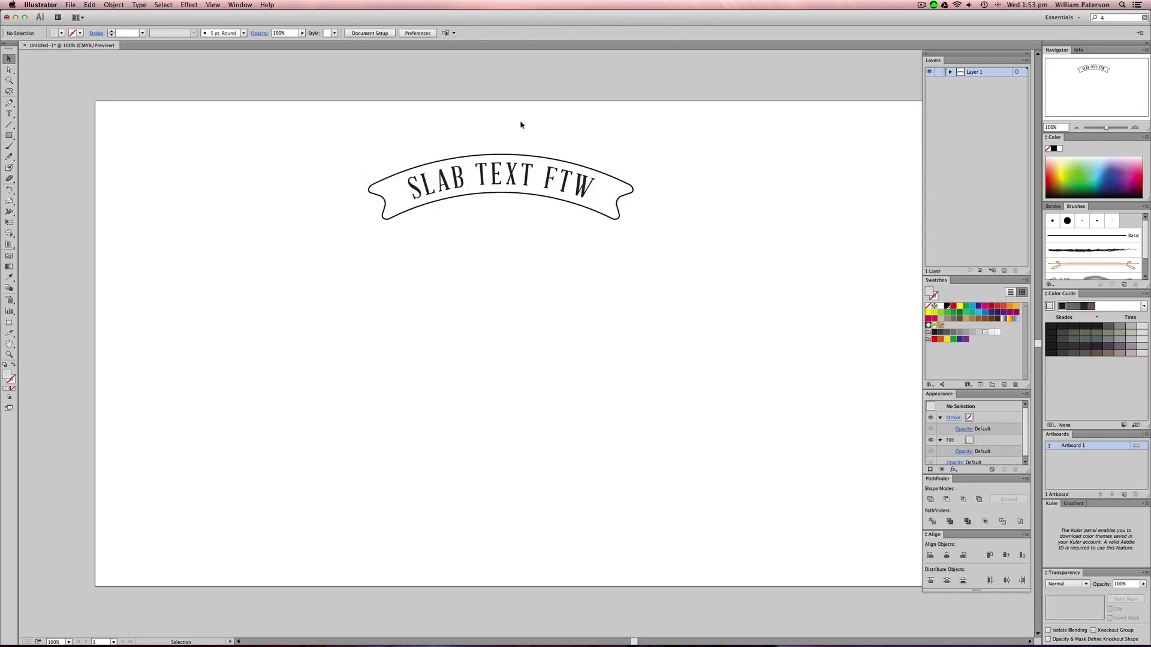